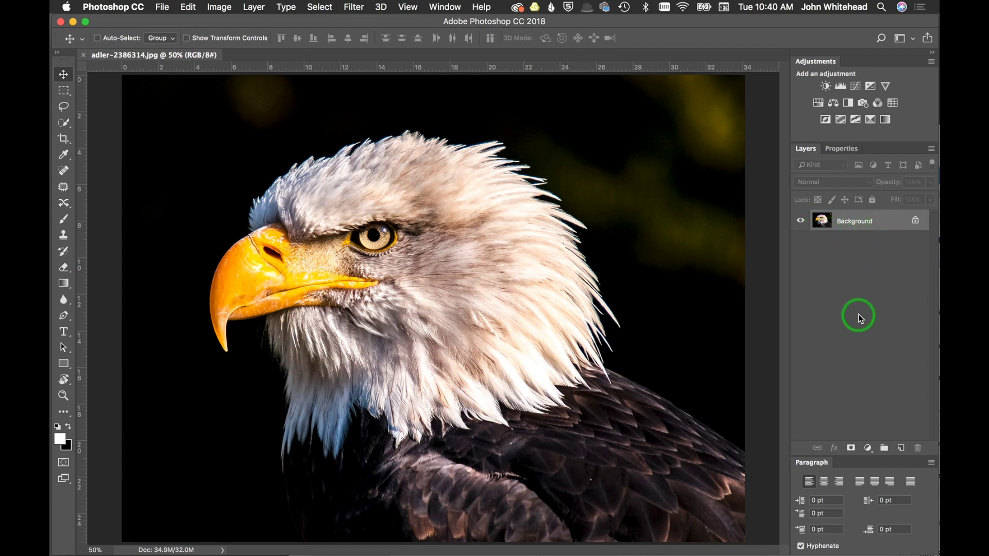
# Duplicate the Background layer and hide the original
pyautogui.press('super+j')
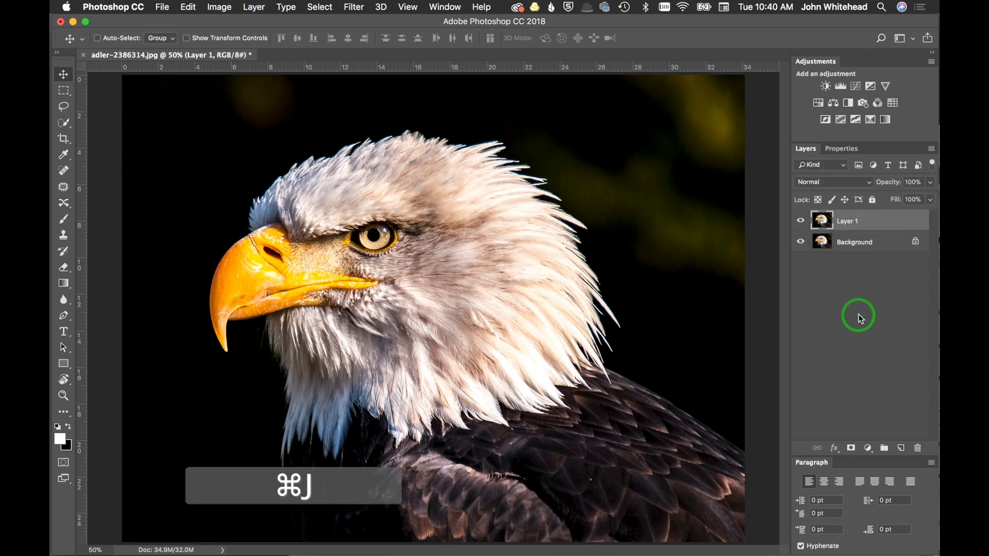
pyautogui.click(800, 242)
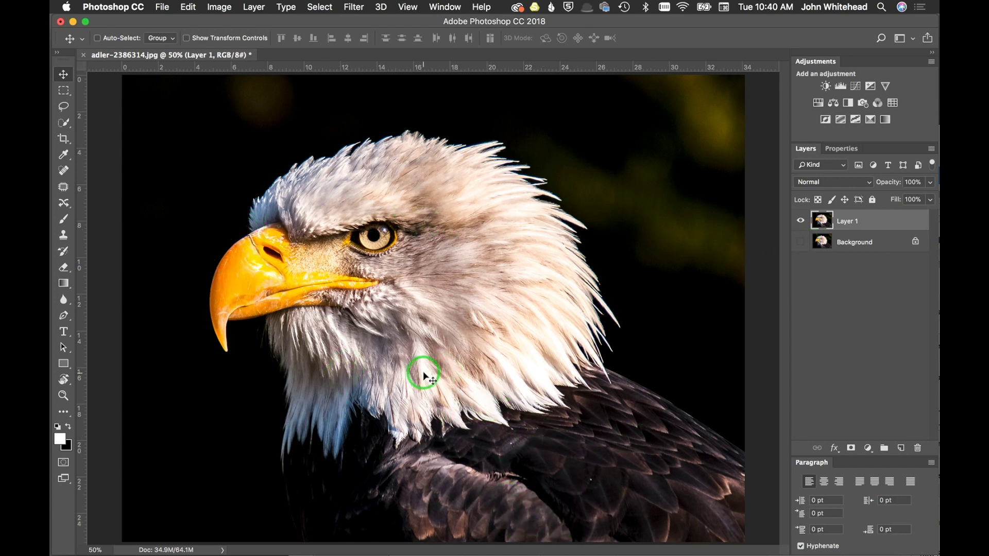
# Select the eagle's head and beak with the Quick Selection tool
pyautogui.click(63, 123)
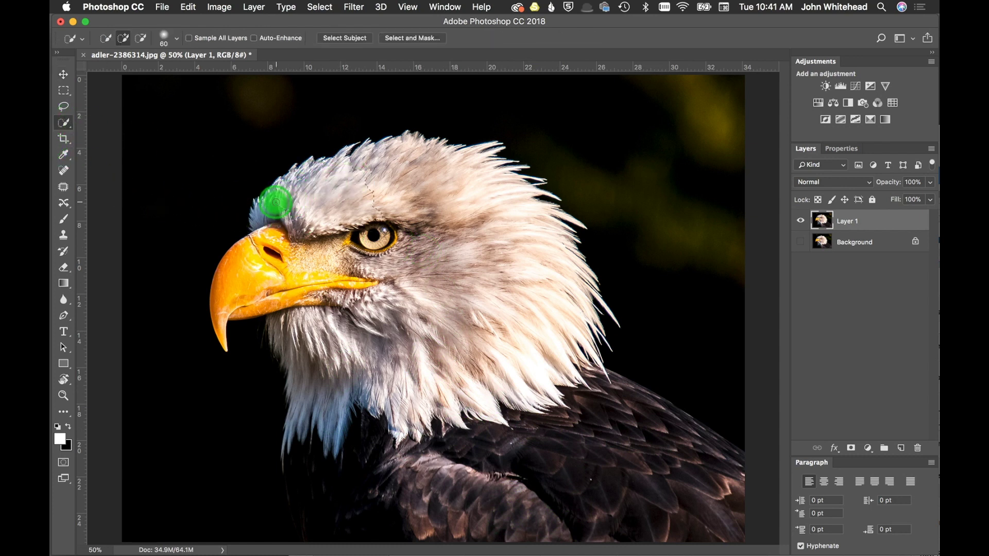
pyautogui.moveTo(314, 187)
pyautogui.mouseDown()
pyautogui.moveTo(415, 158)
pyautogui.moveTo(488, 174)
pyautogui.moveTo(589, 330)
pyautogui.moveTo(528, 375)
pyautogui.moveTo(409, 413)
pyautogui.moveTo(382, 373)
pyautogui.moveTo(334, 383)
pyautogui.moveTo(316, 414)
pyautogui.moveTo(295, 423)
pyautogui.moveTo(312, 363)
pyautogui.moveTo(276, 316)
pyautogui.moveTo(273, 285)
pyautogui.moveTo(235, 291)
pyautogui.moveTo(252, 269)
pyautogui.moveTo(405, 230)
pyautogui.mouseUp()
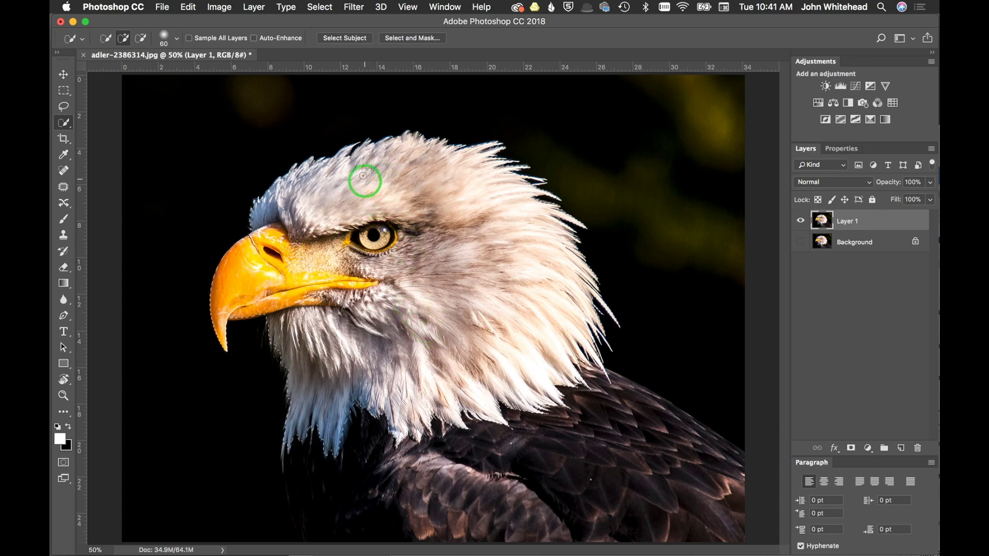
# Refine the head selection in Select and Mask with Smart Radius enabled, brushing the Refine Edge tool along the feather and beak edges
pyautogui.click(400, 40)
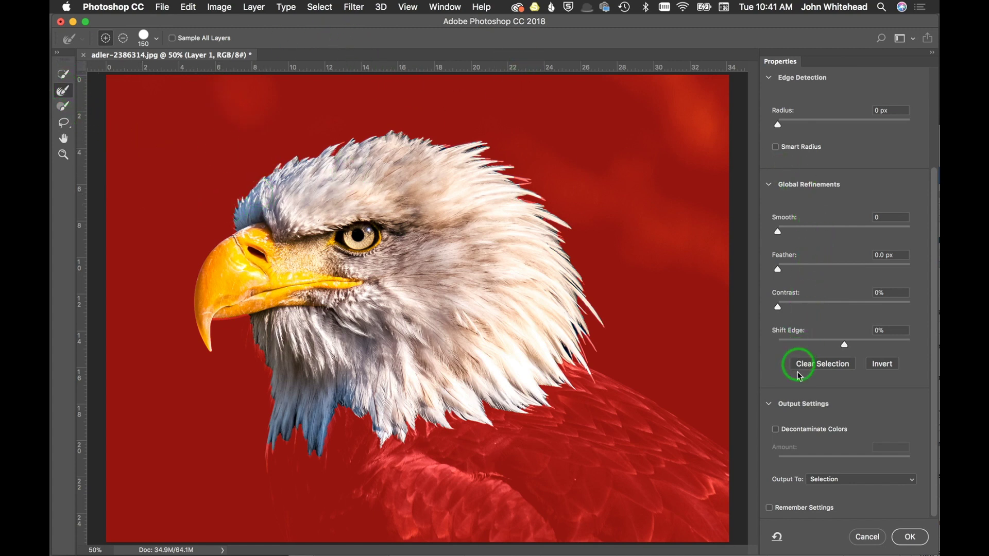
pyautogui.click(776, 149)
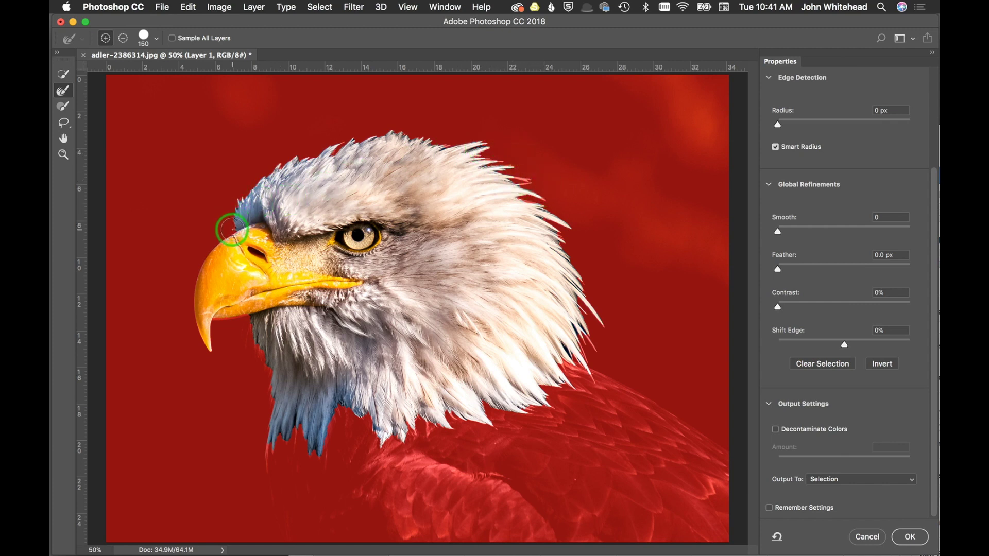
pyautogui.moveTo(232, 229); pyautogui.dragTo(241, 195)
pyautogui.moveTo(237, 232)
pyautogui.mouseDown()
pyautogui.moveTo(293, 154)
pyautogui.moveTo(394, 134)
pyautogui.moveTo(459, 146)
pyautogui.moveTo(445, 148)
pyautogui.moveTo(488, 144)
pyautogui.moveTo(477, 151)
pyautogui.moveTo(548, 200)
pyautogui.moveTo(529, 198)
pyautogui.moveTo(531, 207)
pyautogui.moveTo(571, 224)
pyautogui.moveTo(574, 236)
pyautogui.moveTo(550, 230)
pyautogui.moveTo(608, 332)
pyautogui.moveTo(572, 294)
pyautogui.moveTo(589, 337)
pyautogui.moveTo(587, 365)
pyautogui.moveTo(578, 358)
pyautogui.moveTo(593, 384)
pyautogui.moveTo(560, 354)
pyautogui.moveTo(567, 384)
pyautogui.moveTo(558, 353)
pyautogui.moveTo(574, 369)
pyautogui.moveTo(560, 361)
pyautogui.moveTo(571, 390)
pyautogui.moveTo(548, 386)
pyautogui.moveTo(525, 413)
pyautogui.moveTo(488, 400)
pyautogui.moveTo(490, 417)
pyautogui.moveTo(472, 421)
pyautogui.moveTo(453, 407)
pyautogui.moveTo(451, 422)
pyautogui.moveTo(404, 422)
pyautogui.moveTo(379, 446)
pyautogui.moveTo(365, 411)
pyautogui.moveTo(343, 404)
pyautogui.moveTo(311, 448)
pyautogui.mouseUp()
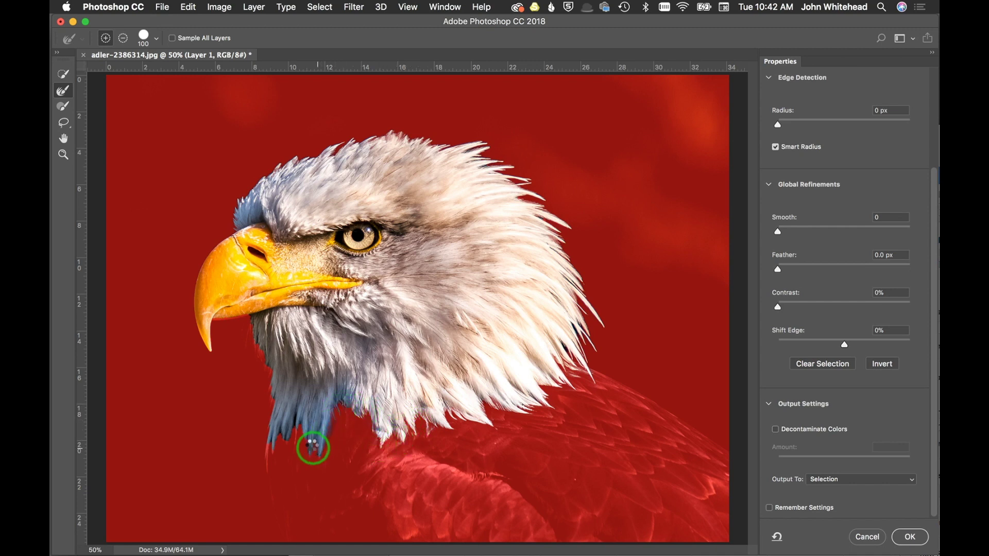
pyautogui.moveTo(567, 342)
pyautogui.mouseDown()
pyautogui.moveTo(570, 367)
pyautogui.moveTo(566, 356)
pyautogui.moveTo(589, 347)
pyautogui.moveTo(579, 322)
pyautogui.moveTo(595, 345)
pyautogui.mouseUp()
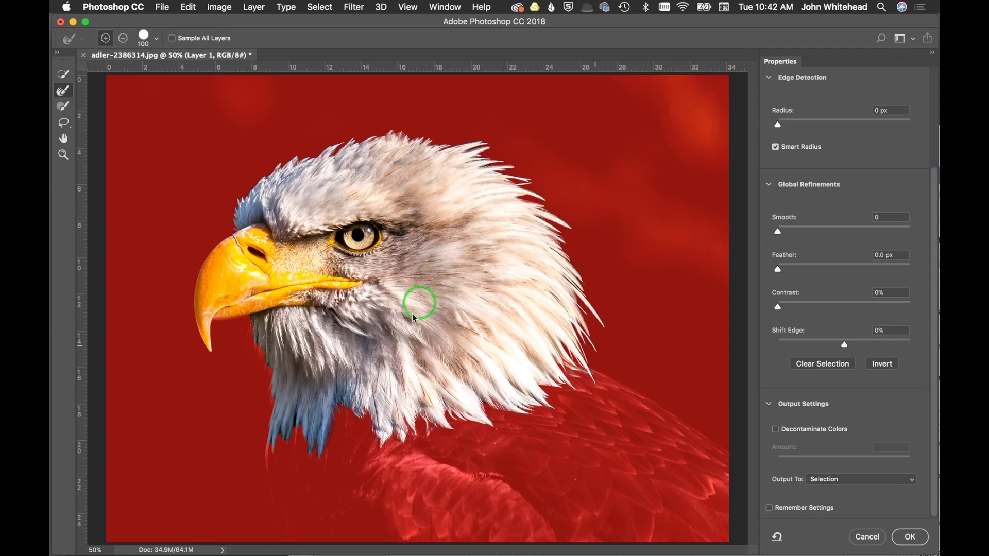
pyautogui.moveTo(348, 409)
pyautogui.mouseDown()
pyautogui.moveTo(317, 458)
pyautogui.moveTo(314, 439)
pyautogui.moveTo(304, 453)
pyautogui.moveTo(295, 424)
pyautogui.moveTo(282, 453)
pyautogui.moveTo(275, 438)
pyautogui.moveTo(252, 470)
pyautogui.moveTo(274, 431)
pyautogui.moveTo(277, 391)
pyautogui.moveTo(250, 317)
pyautogui.moveTo(207, 329)
pyautogui.mouseUp()
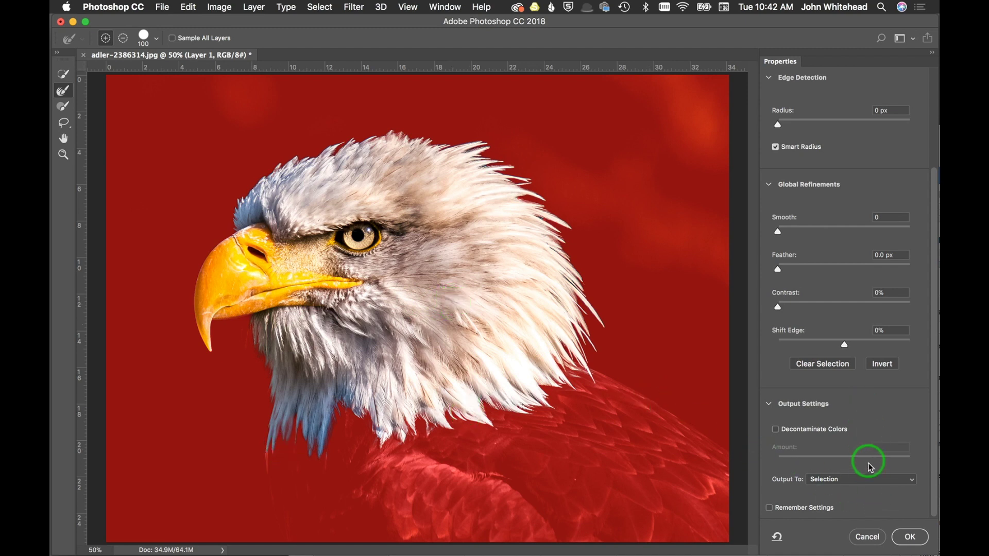
# Output the refined selection as a new layer with layer mask
pyautogui.click(865, 488)
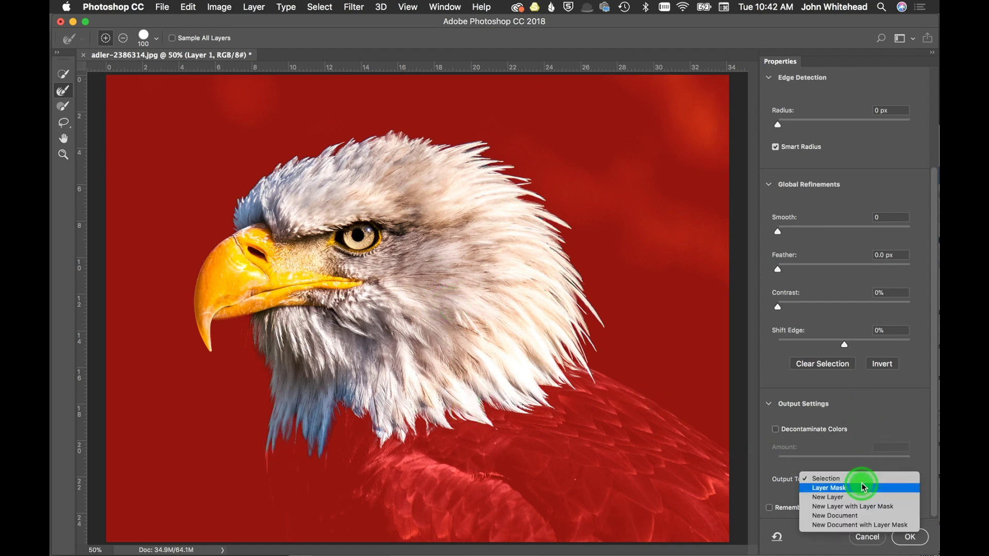
pyautogui.click(874, 507)
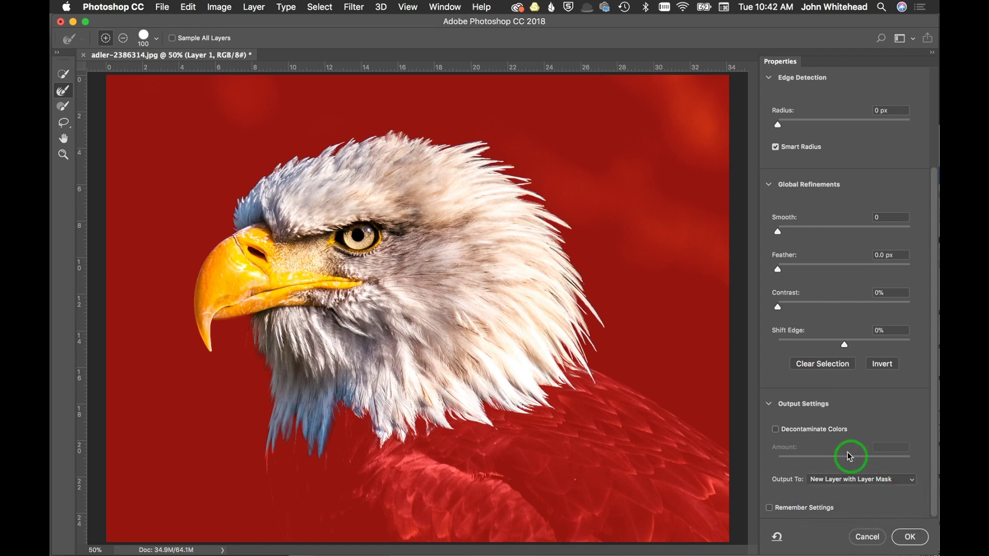
pyautogui.click(907, 539)
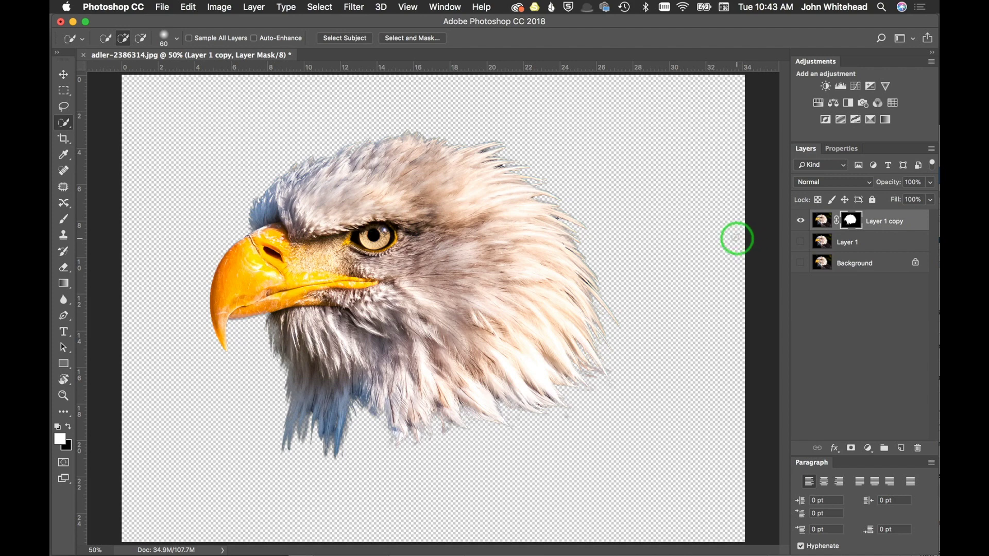
# Add a Black & White adjustment with Reds 71, Yellows 29, Cyans 214 and Blues 107
pyautogui.click(848, 104)
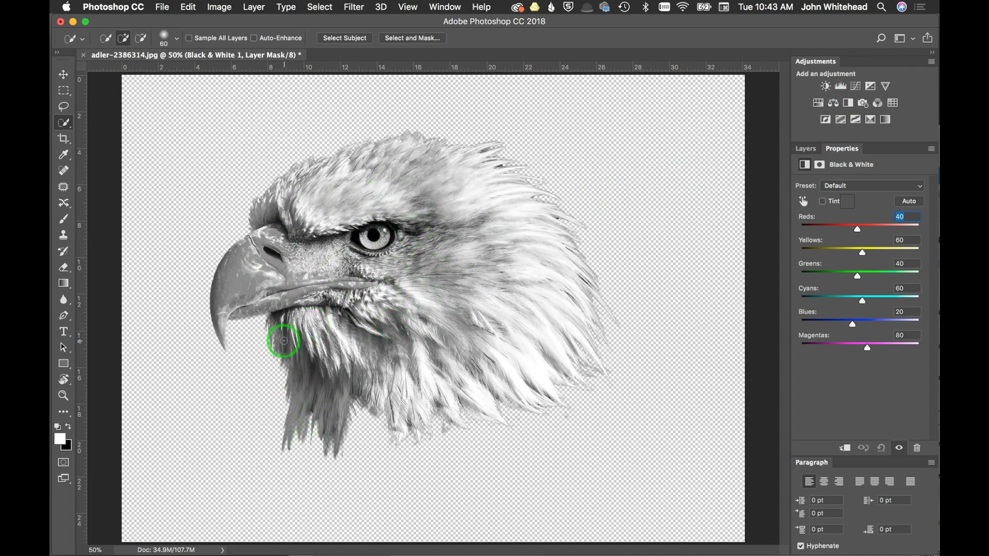
pyautogui.moveTo(857, 229); pyautogui.dragTo(857, 269)
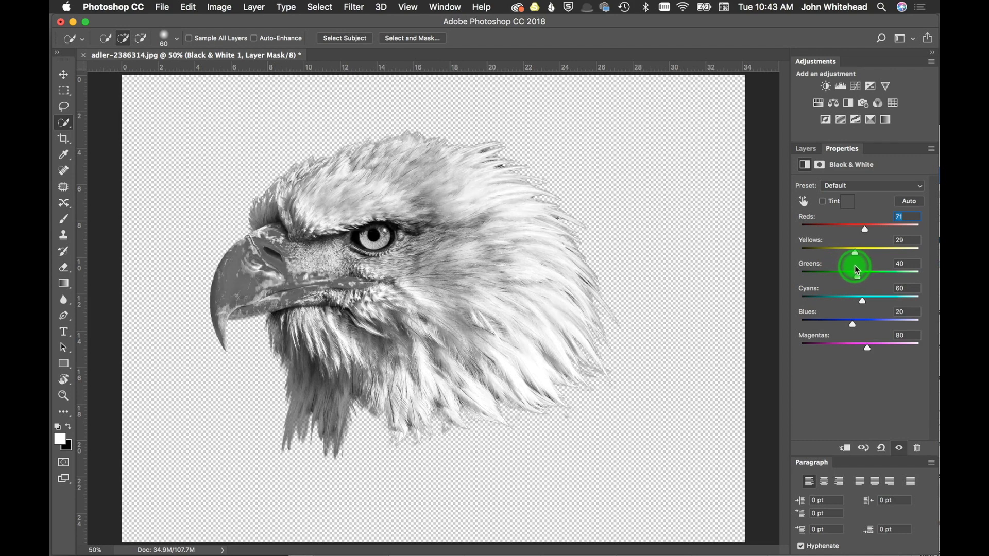
pyautogui.moveTo(861, 304)
pyautogui.mouseDown()
pyautogui.moveTo(901, 309)
pyautogui.moveTo(865, 326)
pyautogui.moveTo(873, 327)
pyautogui.mouseUp()
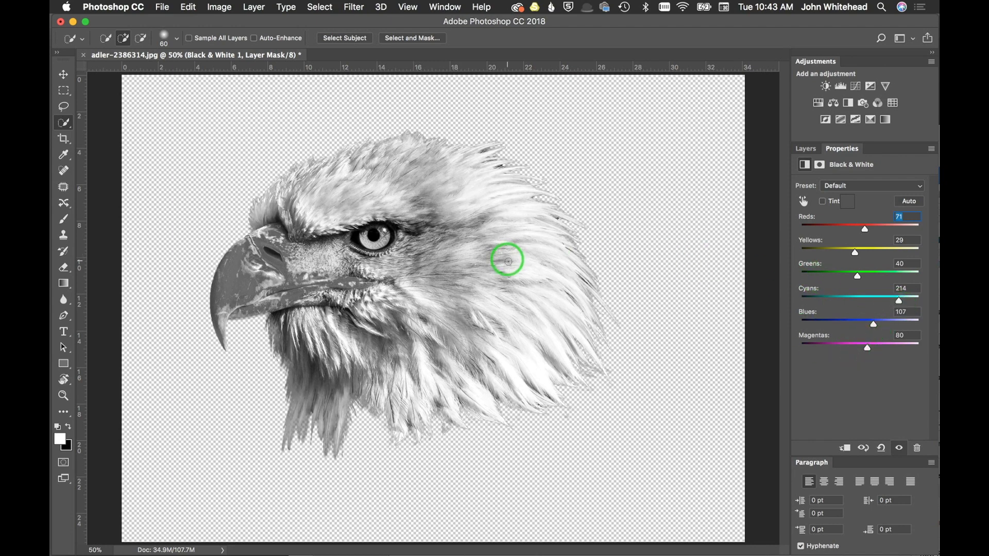
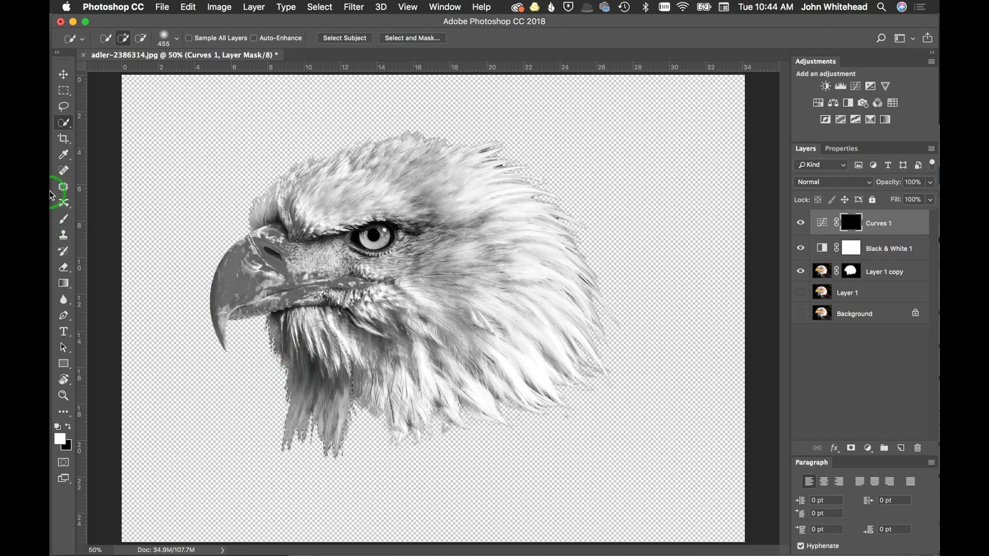
# Deselect and paint the Curves 1 mask white over the throat and neck feathers, trimming the area toward the cheek with black
pyautogui.click(63, 219)
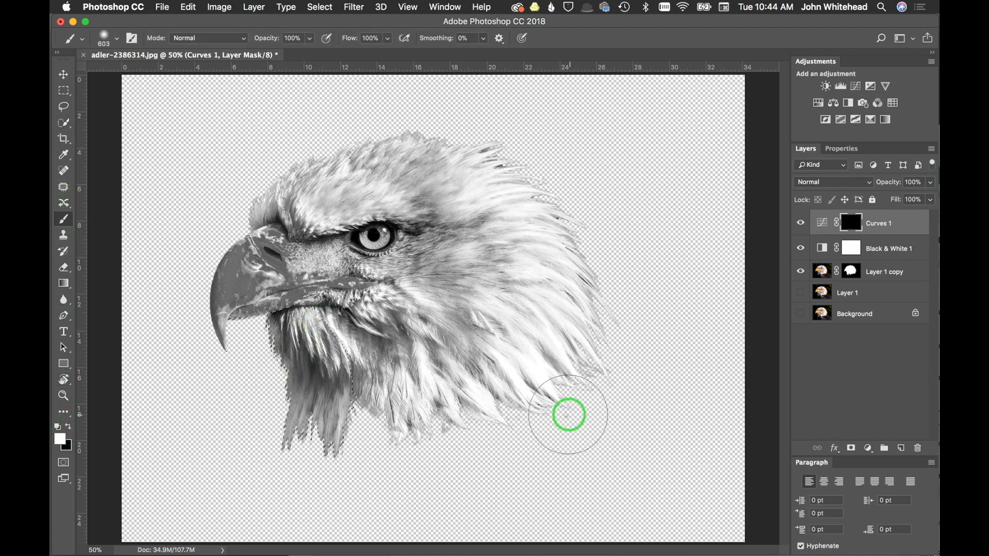
pyautogui.press('super+d')
pyautogui.moveTo(294, 391)
pyautogui.mouseDown()
pyautogui.moveTo(335, 420)
pyautogui.moveTo(311, 396)
pyautogui.moveTo(336, 402)
pyautogui.moveTo(281, 453)
pyautogui.moveTo(335, 463)
pyautogui.moveTo(269, 411)
pyautogui.moveTo(219, 292)
pyautogui.moveTo(221, 316)
pyautogui.mouseUp()
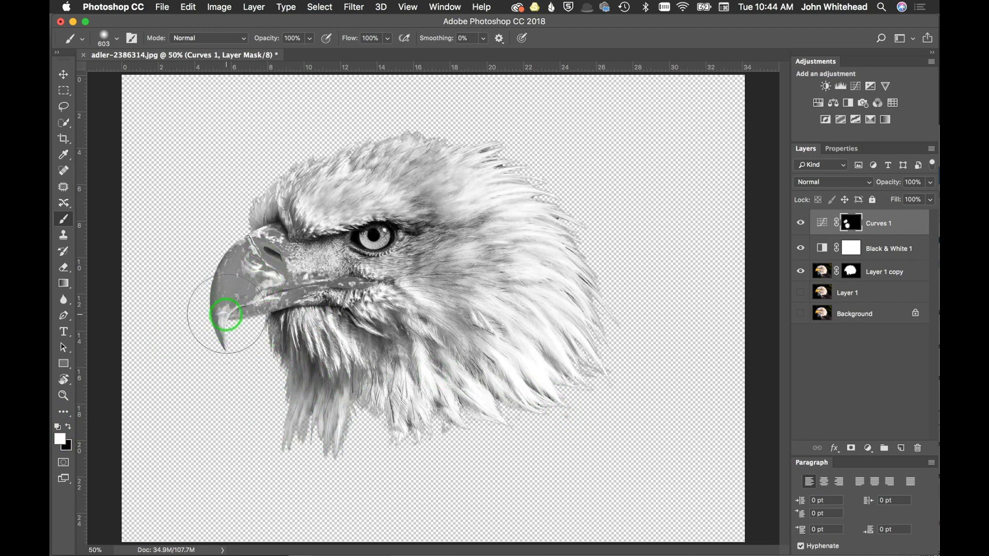
pyautogui.press('super+z')
pyautogui.moveTo(438, 338)
pyautogui.mouseDown()
pyautogui.moveTo(450, 303)
pyautogui.moveTo(435, 264)
pyautogui.moveTo(369, 335)
pyautogui.moveTo(316, 371)
pyautogui.moveTo(316, 481)
pyautogui.moveTo(320, 450)
pyautogui.mouseUp()
pyautogui.press('x')
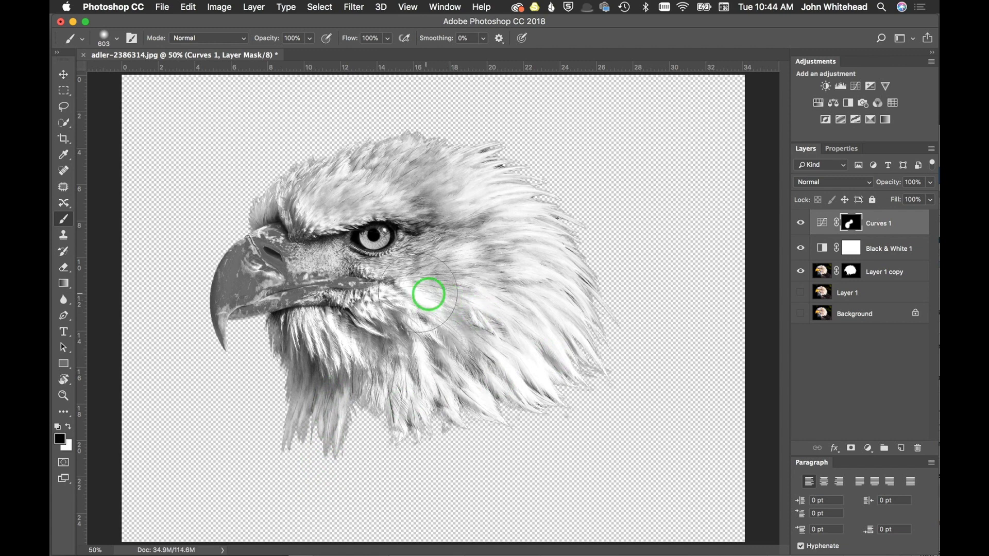
pyautogui.moveTo(360, 323)
pyautogui.mouseDown()
pyautogui.moveTo(336, 312)
pyautogui.moveTo(428, 293)
pyautogui.moveTo(435, 256)
pyautogui.mouseUp()
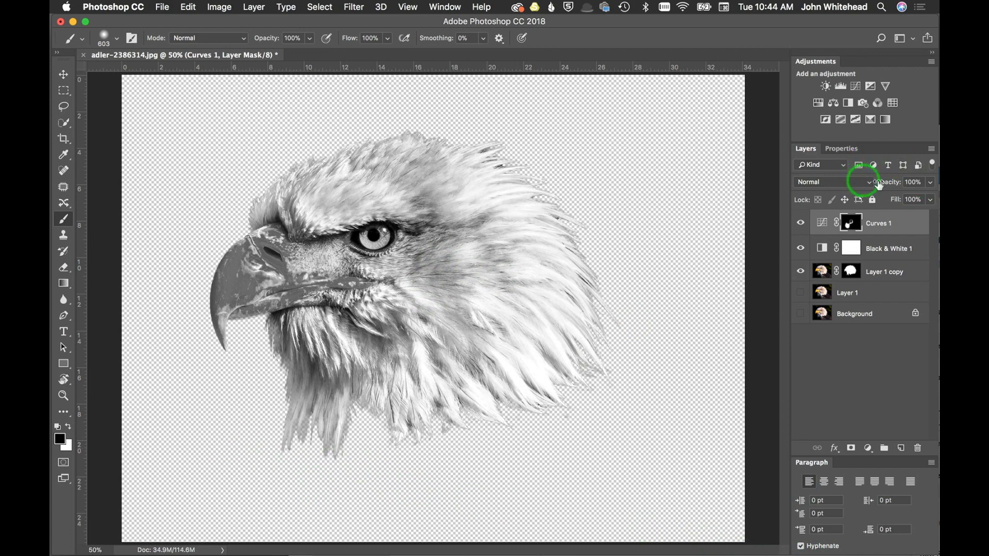
# Add a second Curves adjustment with the white point at input 236, then invert its mask and brush over the feathers with black
pyautogui.click(856, 87)
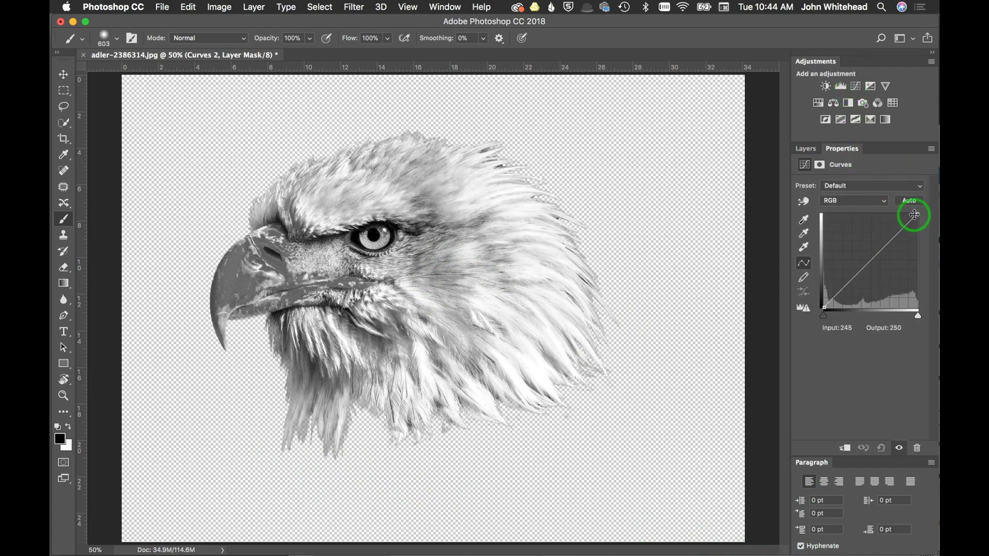
pyautogui.moveTo(914, 215); pyautogui.dragTo(908, 213)
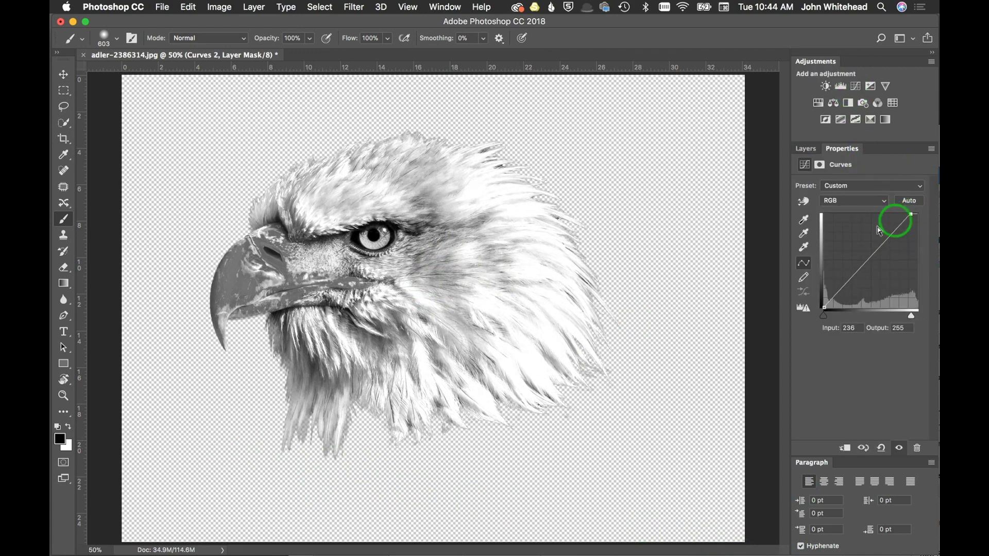
pyautogui.press('super+i')
pyautogui.moveTo(320, 426)
pyautogui.mouseDown()
pyautogui.moveTo(278, 390)
pyautogui.moveTo(353, 444)
pyautogui.moveTo(291, 418)
pyautogui.moveTo(310, 451)
pyautogui.moveTo(281, 448)
pyautogui.moveTo(632, 353)
pyautogui.moveTo(627, 282)
pyautogui.moveTo(613, 260)
pyautogui.moveTo(629, 284)
pyautogui.moveTo(576, 197)
pyautogui.moveTo(535, 154)
pyautogui.moveTo(485, 128)
pyautogui.mouseUp()
# Add a third Curves adjustment that brightens the tones, with points at 58 to 86 and 155 to 178, and invert its mask
pyautogui.click(856, 86)
pyautogui.moveTo(850, 278); pyautogui.dragTo(845, 276)
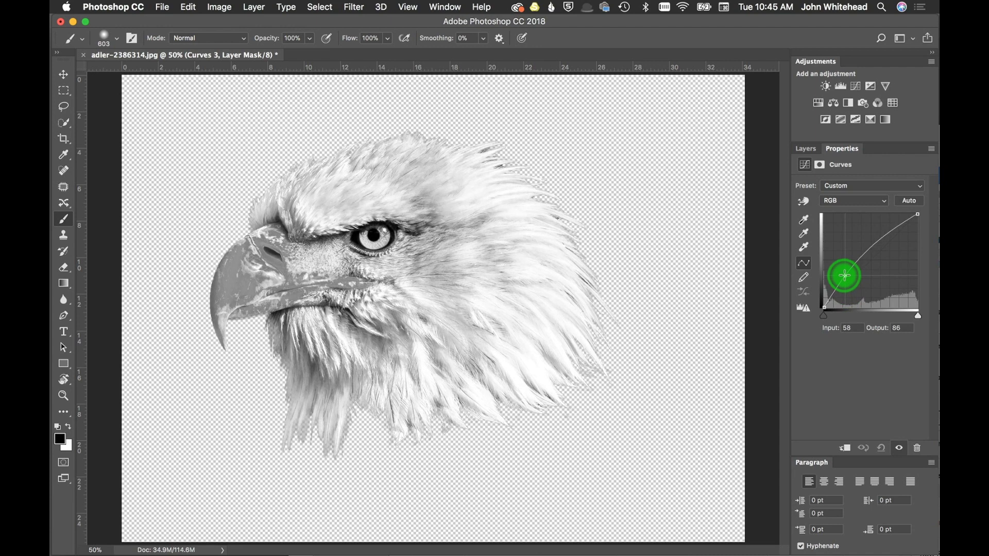
pyautogui.moveTo(882, 244); pyautogui.dragTo(882, 242)
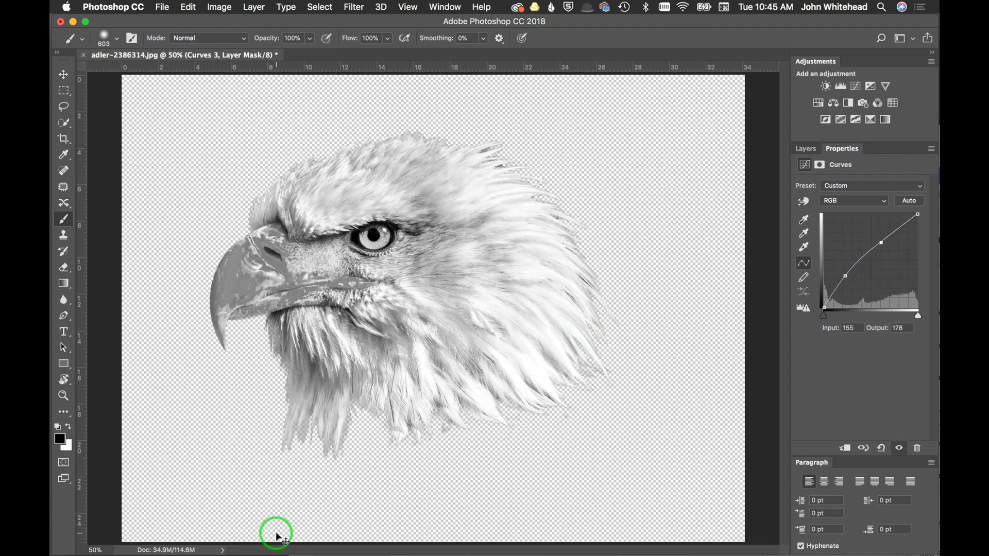
pyautogui.press('super+i')
# Brush around the outer feathers on the Curves 3 mask, switching the paint colour to white to reveal the brightening
pyautogui.moveTo(293, 397)
pyautogui.mouseDown()
pyautogui.moveTo(335, 442)
pyautogui.moveTo(283, 426)
pyautogui.moveTo(289, 404)
pyautogui.moveTo(331, 426)
pyautogui.moveTo(397, 435)
pyautogui.mouseUp()
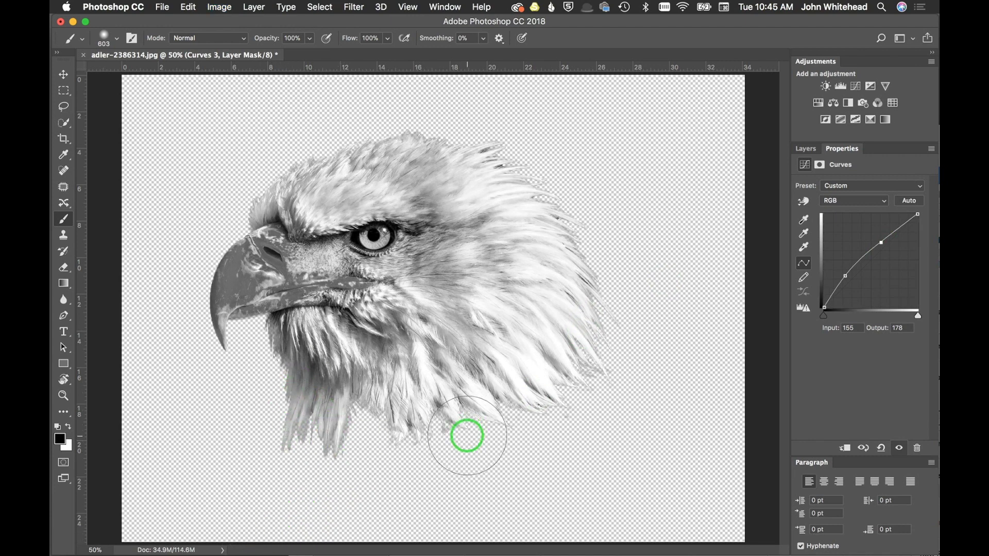
pyautogui.moveTo(441, 446)
pyautogui.mouseDown()
pyautogui.moveTo(569, 431)
pyautogui.moveTo(616, 370)
pyautogui.moveTo(577, 181)
pyautogui.moveTo(605, 258)
pyautogui.moveTo(478, 133)
pyautogui.moveTo(404, 117)
pyautogui.mouseUp()
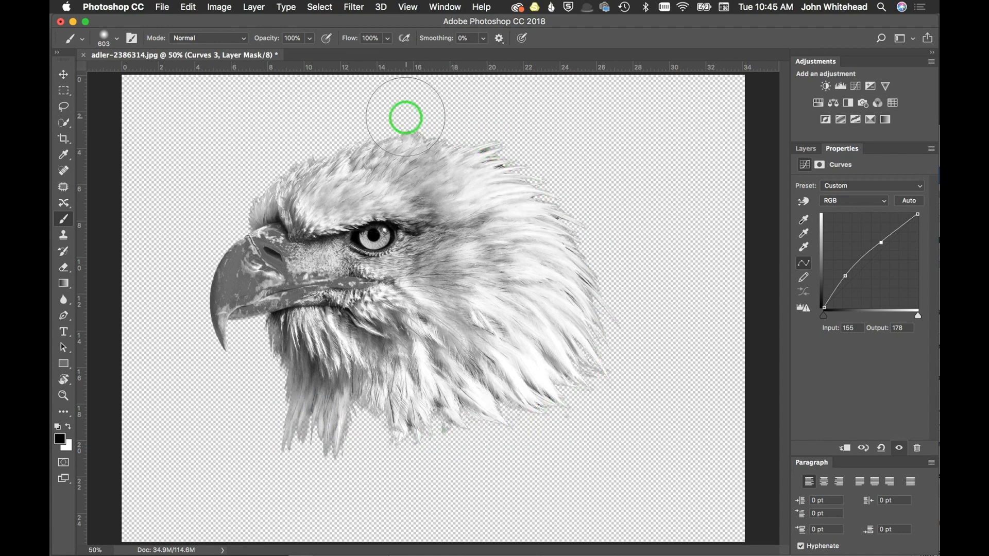
pyautogui.press('x')
pyautogui.moveTo(315, 135)
pyautogui.mouseDown()
pyautogui.moveTo(447, 121)
pyautogui.moveTo(522, 133)
pyautogui.moveTo(471, 131)
pyautogui.moveTo(606, 226)
pyautogui.moveTo(563, 191)
pyautogui.moveTo(617, 266)
pyautogui.moveTo(630, 342)
pyautogui.moveTo(621, 348)
pyautogui.moveTo(593, 300)
pyautogui.moveTo(617, 389)
pyautogui.moveTo(564, 428)
pyautogui.moveTo(503, 425)
pyautogui.moveTo(310, 471)
pyautogui.moveTo(283, 461)
pyautogui.moveTo(311, 454)
pyautogui.moveTo(287, 371)
pyautogui.moveTo(348, 447)
pyautogui.moveTo(281, 377)
pyautogui.moveTo(294, 349)
pyautogui.moveTo(339, 401)
pyautogui.moveTo(354, 468)
pyautogui.moveTo(482, 452)
pyautogui.moveTo(565, 422)
pyautogui.moveTo(659, 319)
pyautogui.moveTo(615, 264)
pyautogui.moveTo(593, 208)
pyautogui.moveTo(501, 142)
pyautogui.moveTo(400, 146)
pyautogui.moveTo(450, 170)
pyautogui.moveTo(291, 159)
pyautogui.moveTo(243, 186)
pyautogui.moveTo(503, 117)
pyautogui.moveTo(260, 165)
pyautogui.moveTo(227, 235)
pyautogui.moveTo(240, 276)
pyautogui.moveTo(663, 176)
pyautogui.mouseUp()
# Add a fourth Curves adjustment with black input 15 and a lowered white point, revealing it over the beak and face through an inverted mask
pyautogui.click(855, 86)
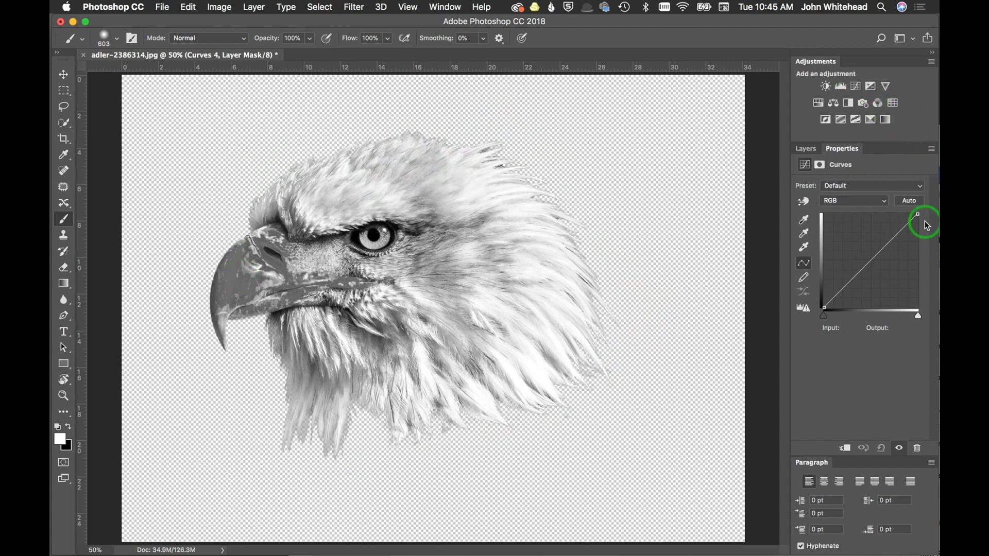
pyautogui.moveTo(915, 215); pyautogui.dragTo(906, 214)
pyautogui.moveTo(825, 319); pyautogui.dragTo(829, 321)
pyautogui.press('super+i')
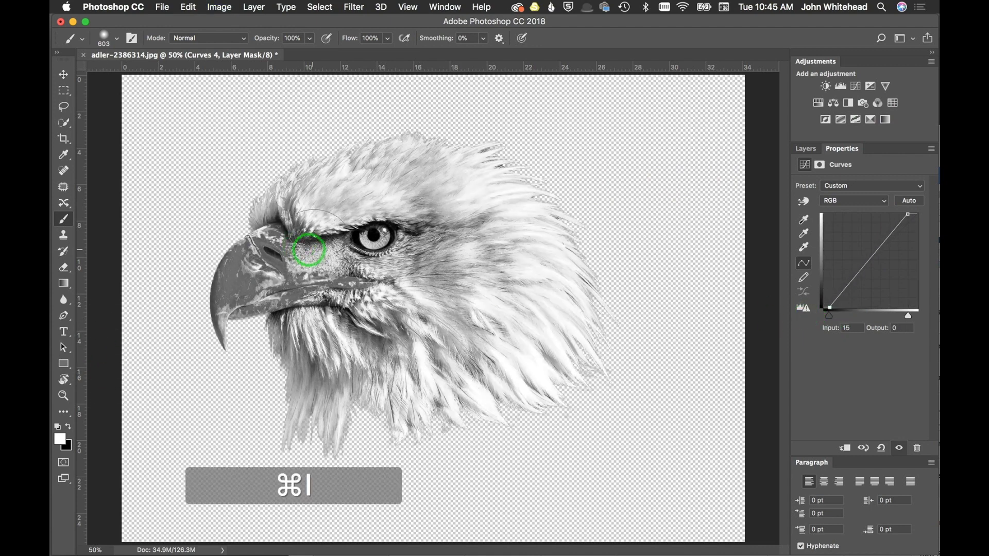
pyautogui.moveTo(261, 266)
pyautogui.mouseDown()
pyautogui.moveTo(244, 283)
pyautogui.moveTo(316, 287)
pyautogui.moveTo(232, 299)
pyautogui.moveTo(226, 322)
pyautogui.mouseUp()
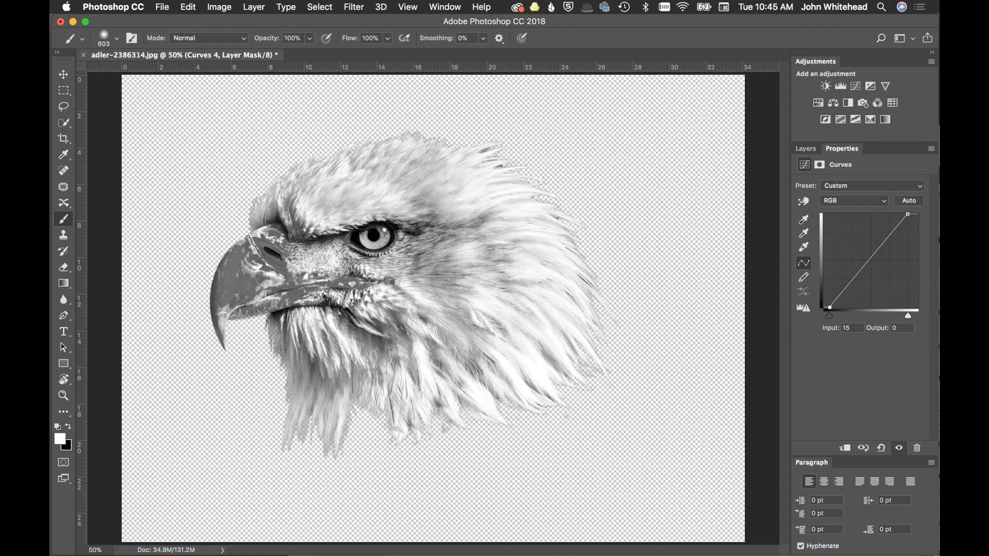
# Merge the four Curves layers, Black & White 1 and Layer 1 copy into a single layer
pyautogui.click(812, 151)
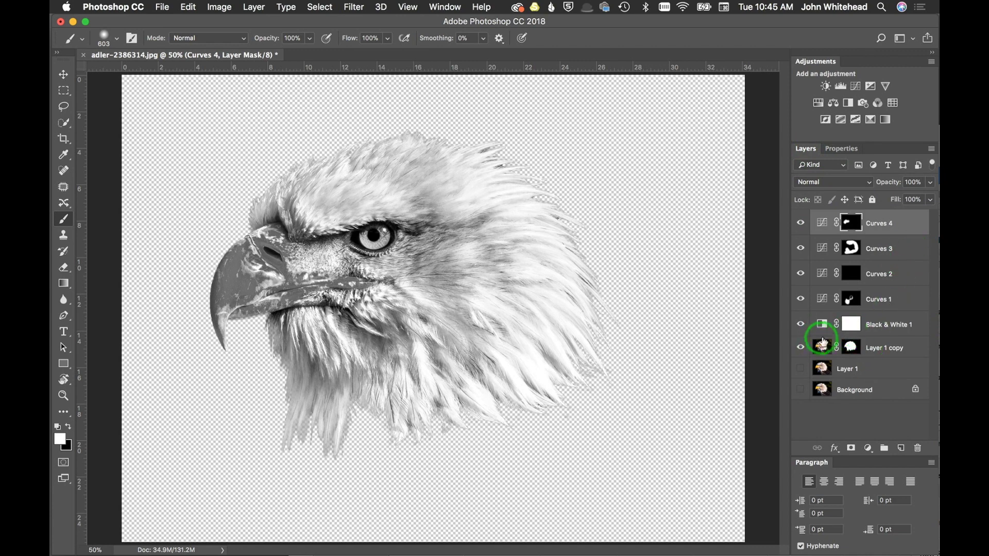
pyautogui.press('shift')
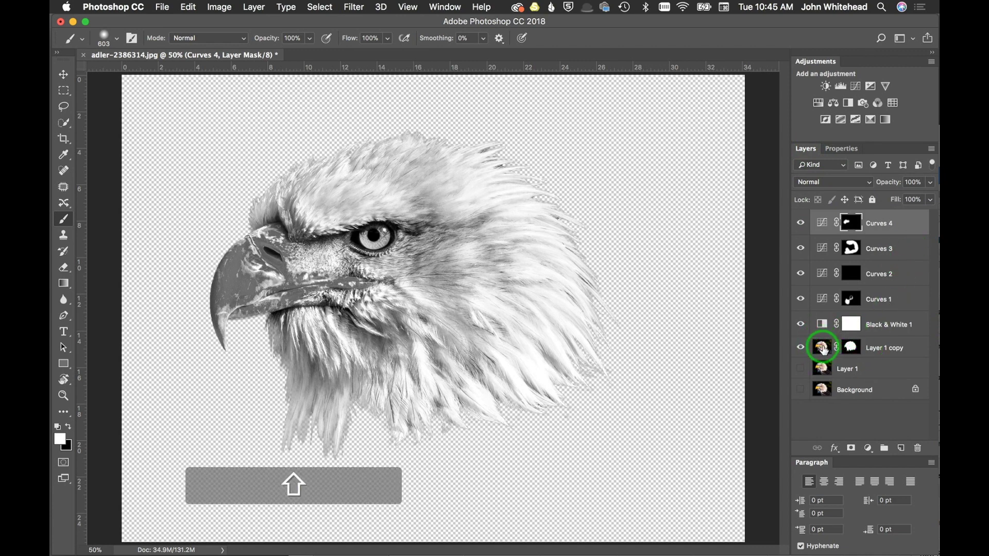
pyautogui.moveTo(821, 223); pyautogui.dragTo(821, 353)
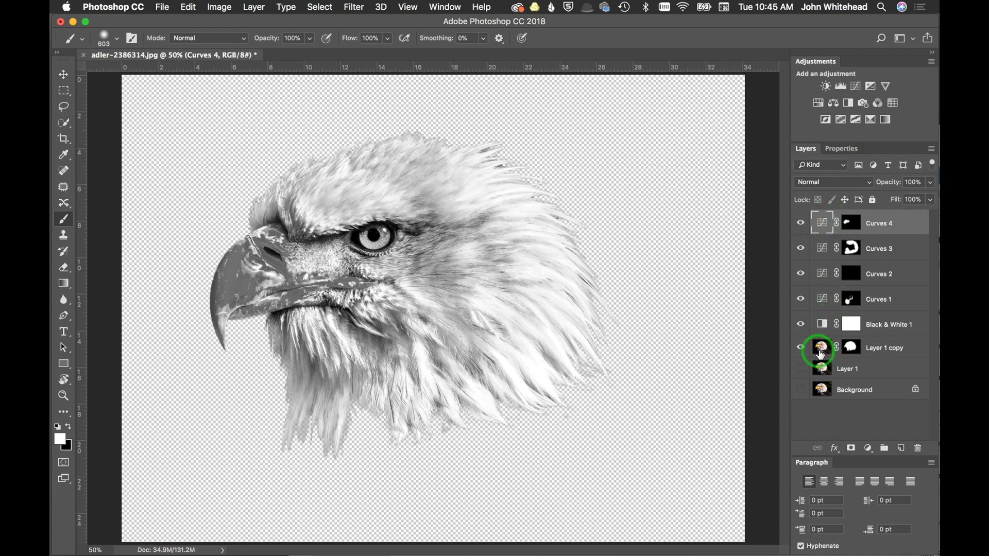
pyautogui.press('shift')
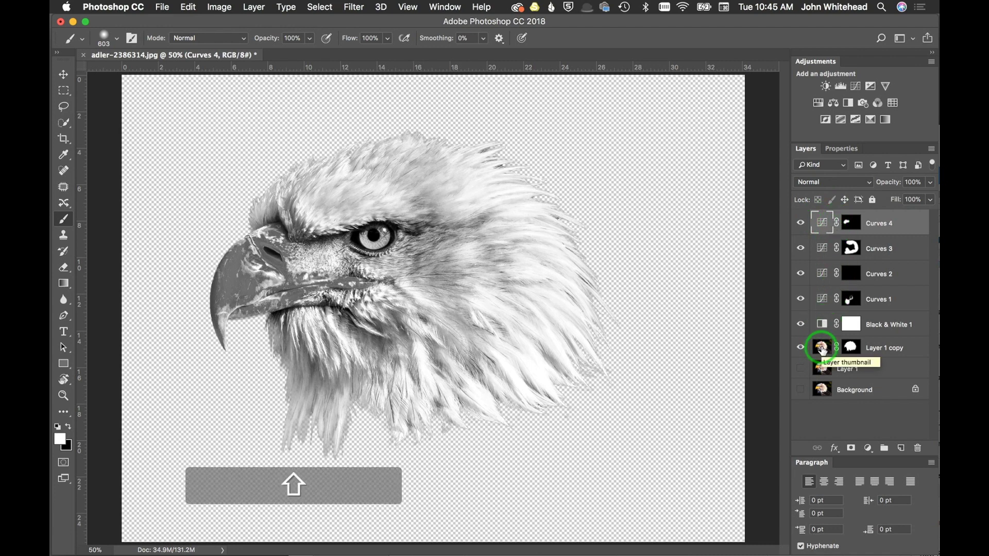
pyautogui.keyDown('shift'); pyautogui.click(822, 350); pyautogui.keyUp('shift')
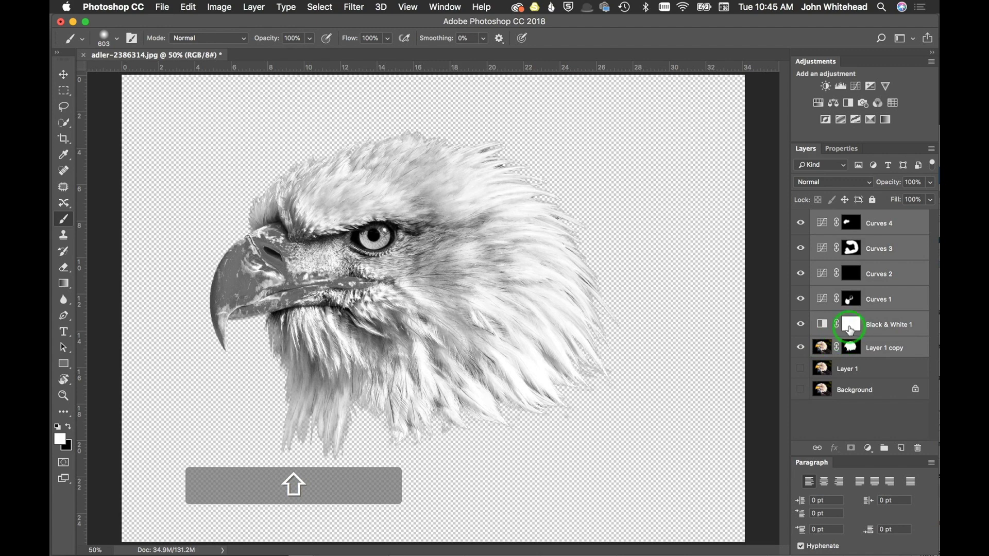
pyautogui.click(219, 7)
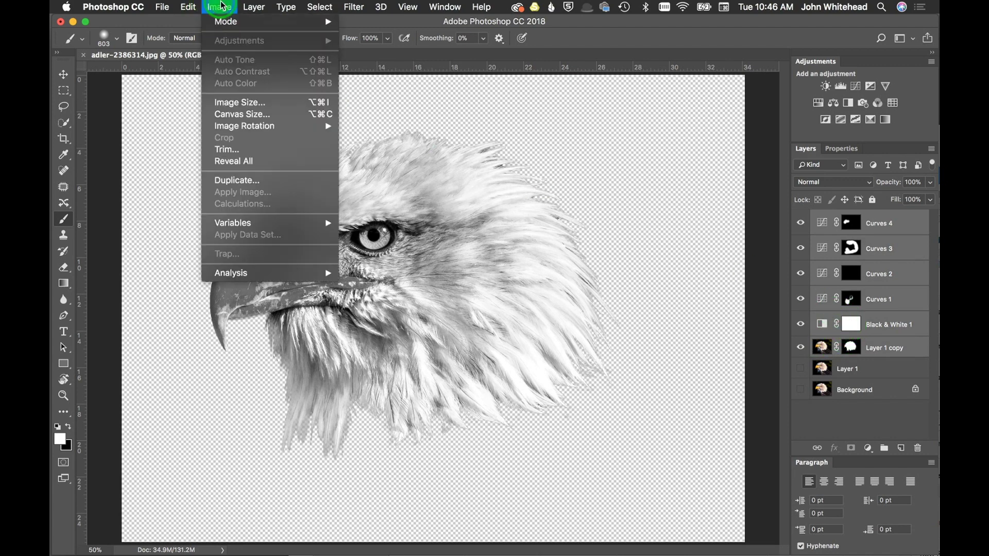
pyautogui.moveTo(252, 7)
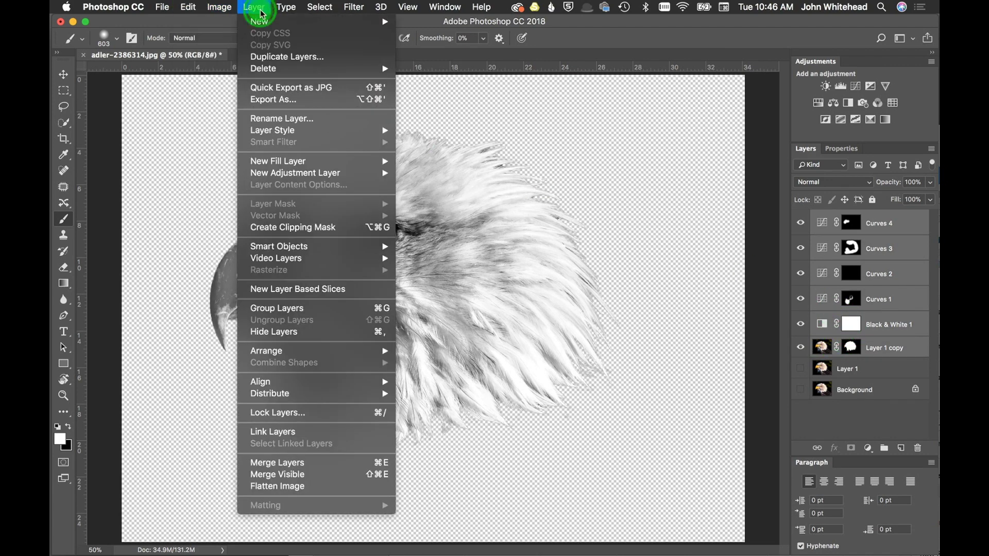
pyautogui.click(288, 475)
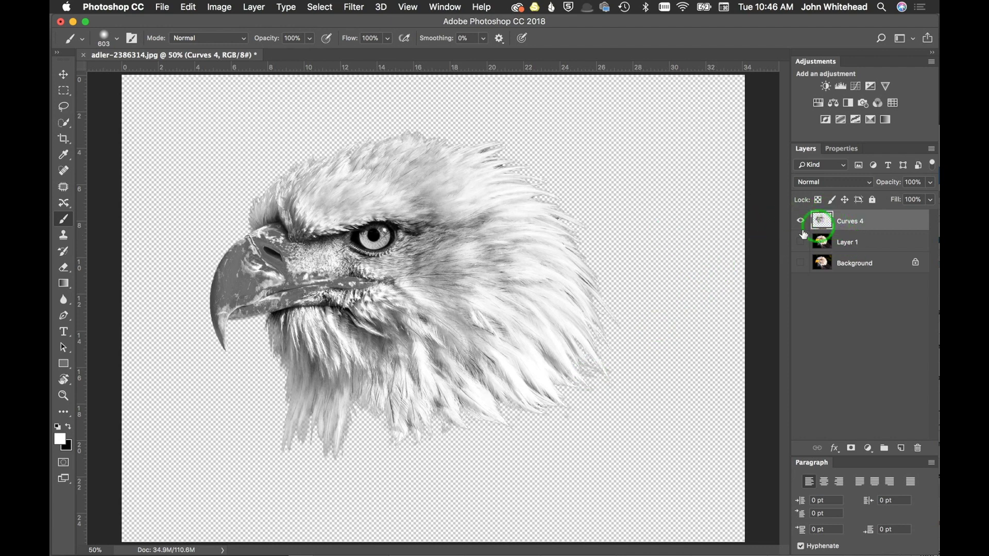
# Move the merged eagle head slightly up and to the right on the canvas
pyautogui.moveTo(459, 303); pyautogui.dragTo(467, 278)
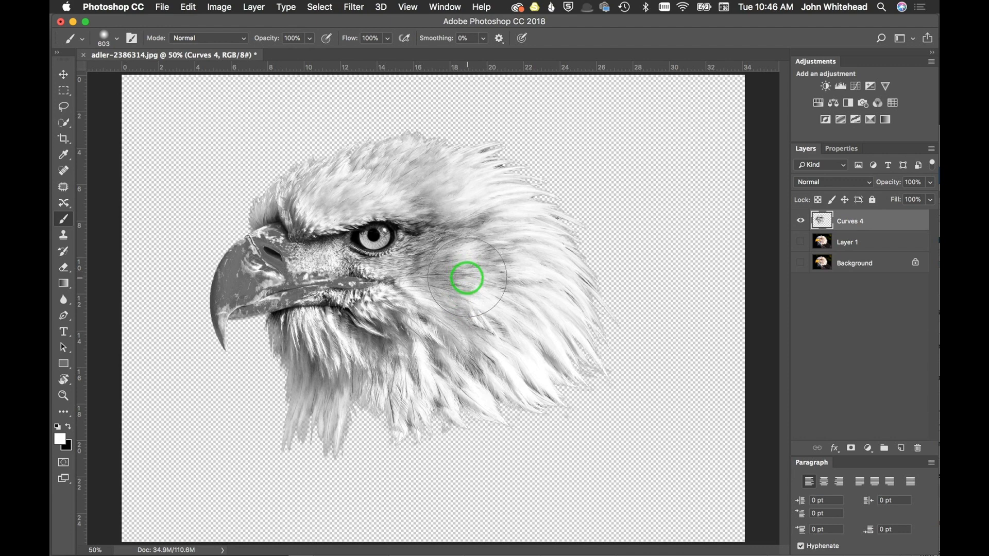
pyautogui.click(63, 74)
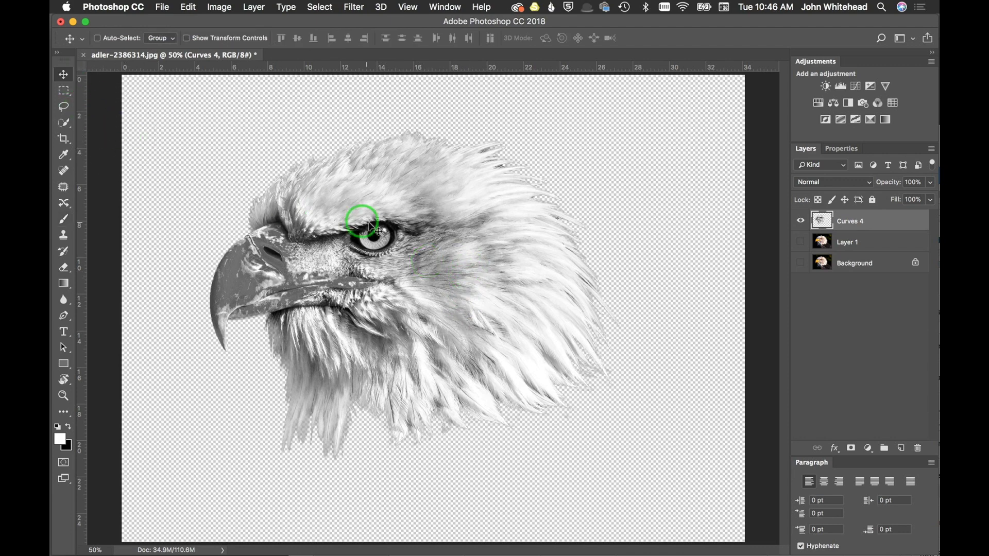
pyautogui.moveTo(395, 227); pyautogui.dragTo(413, 211)
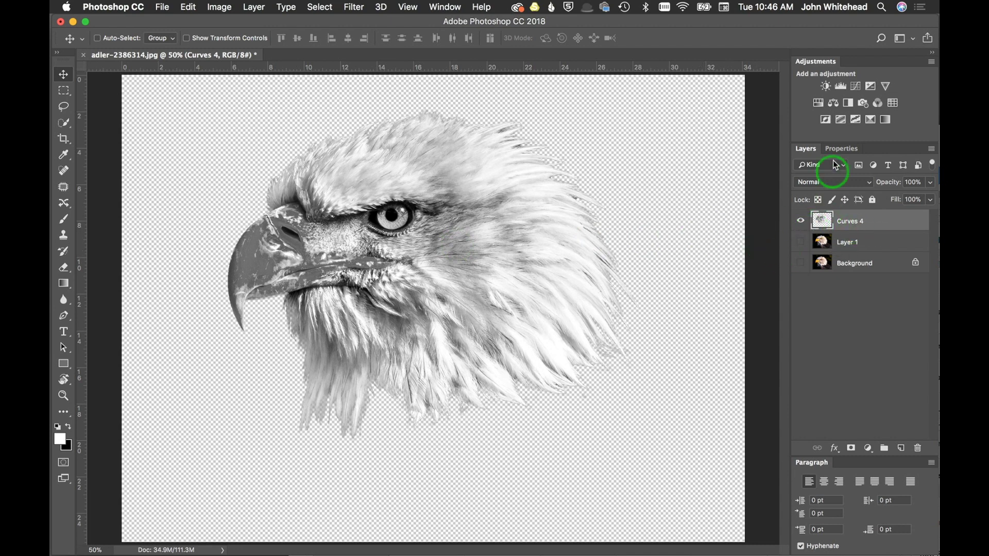
# Add a Curves adjustment and raise the Blue channel's black point to output 35, keeping its white point at 255
pyautogui.click(855, 89)
pyautogui.click(857, 204)
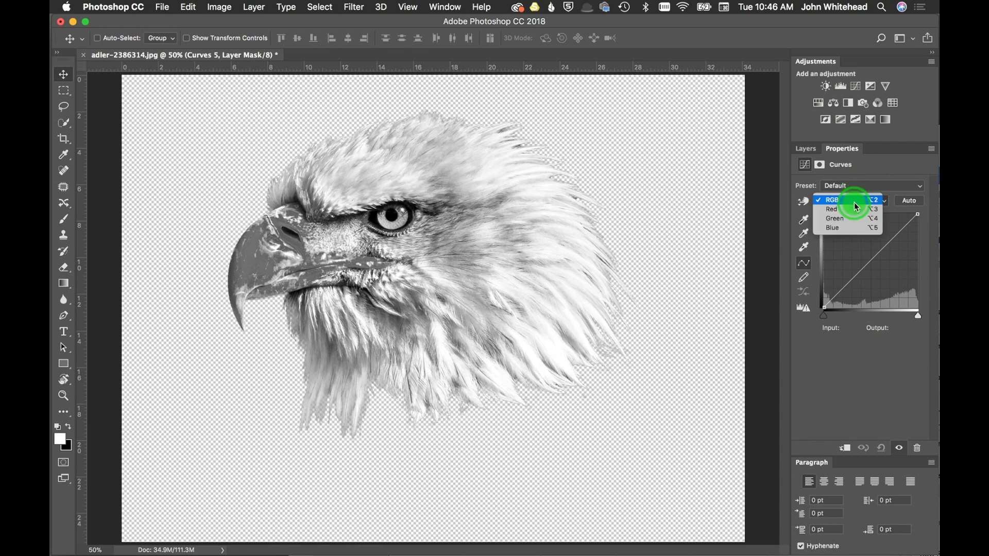
pyautogui.click(858, 228)
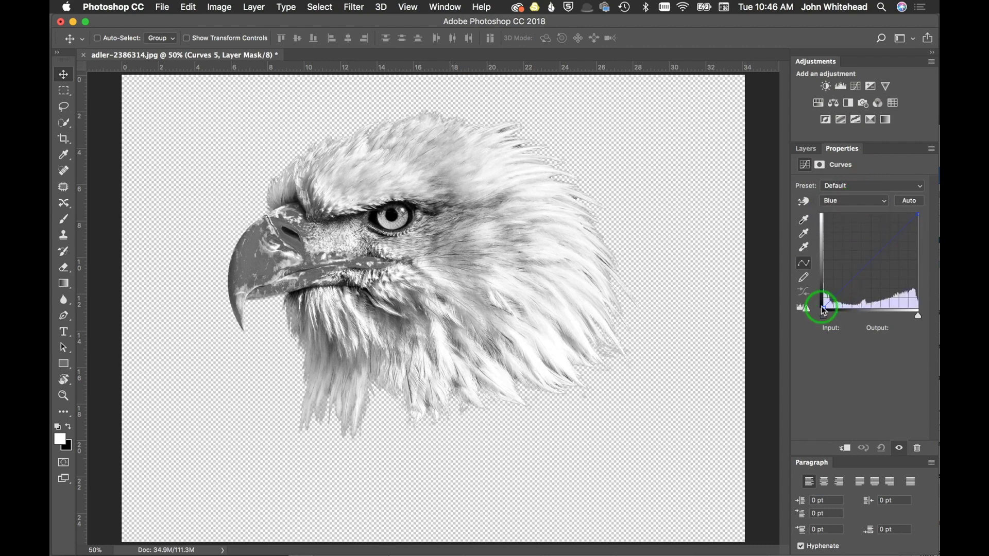
pyautogui.moveTo(823, 309); pyautogui.dragTo(819, 299)
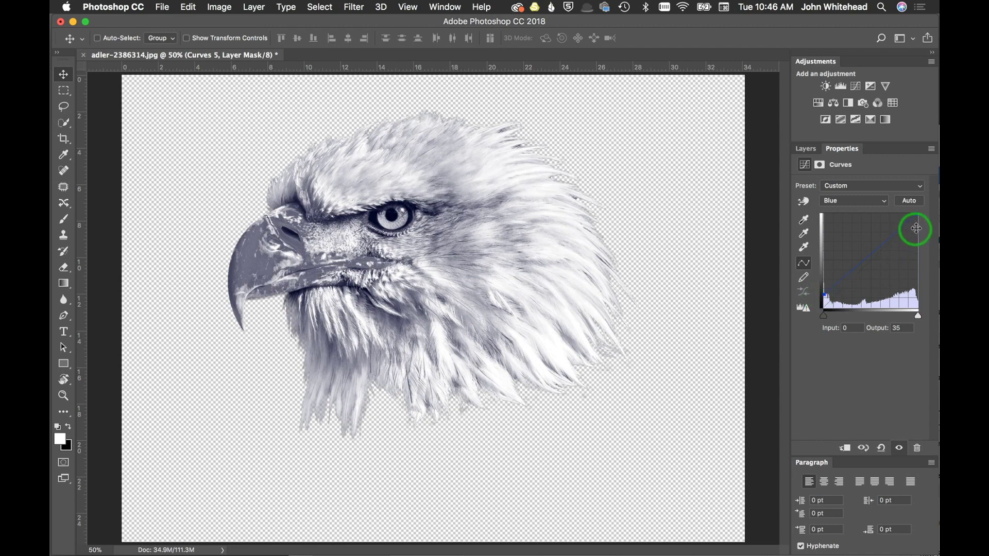
pyautogui.moveTo(915, 214); pyautogui.dragTo(918, 204)
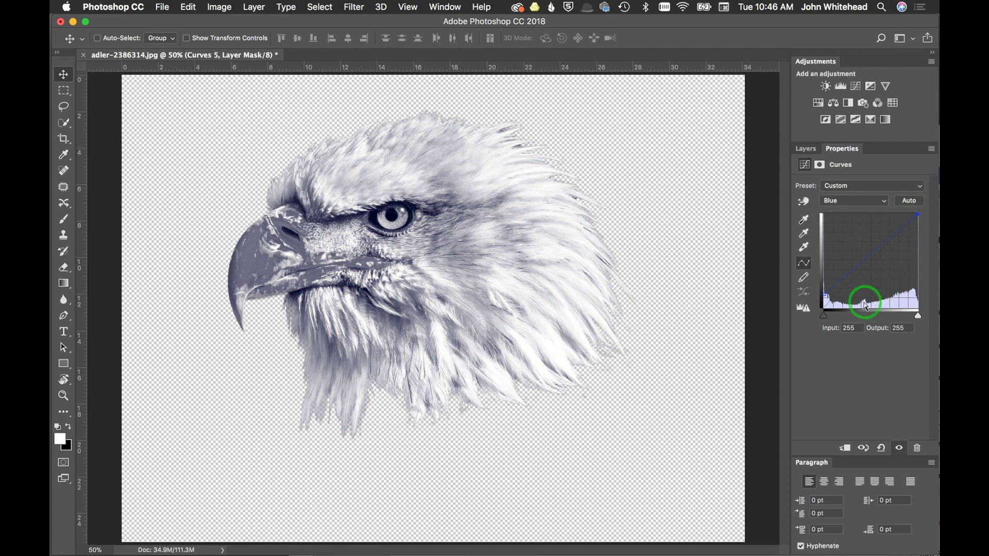
# Move the Red channel's black point to input 19 in the same Curves adjustment
pyautogui.click(852, 201)
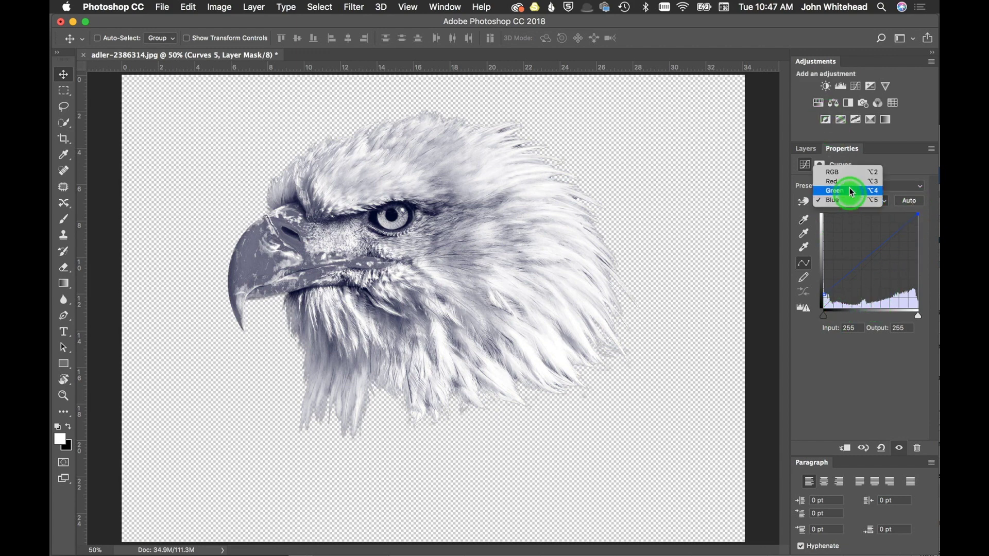
pyautogui.click(851, 177)
pyautogui.click(848, 202)
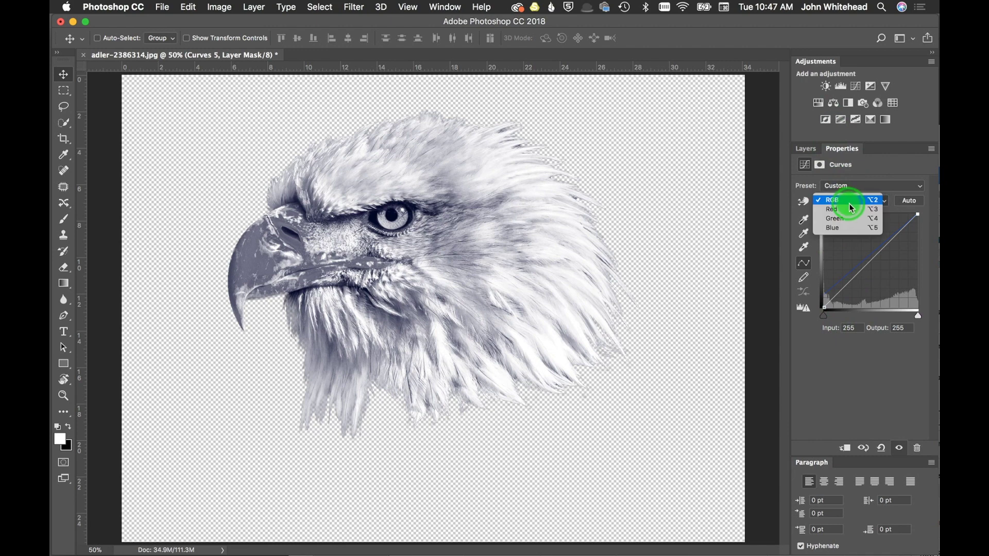
pyautogui.click(831, 209)
pyautogui.moveTo(823, 305)
pyautogui.mouseDown()
pyautogui.moveTo(819, 294)
pyautogui.moveTo(830, 309)
pyautogui.mouseUp()
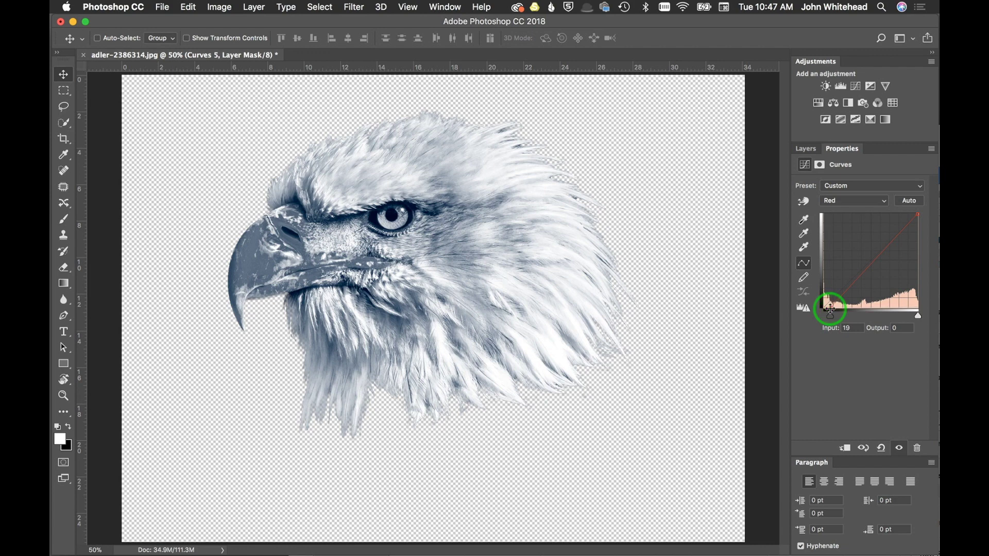
pyautogui.click(545, 308)
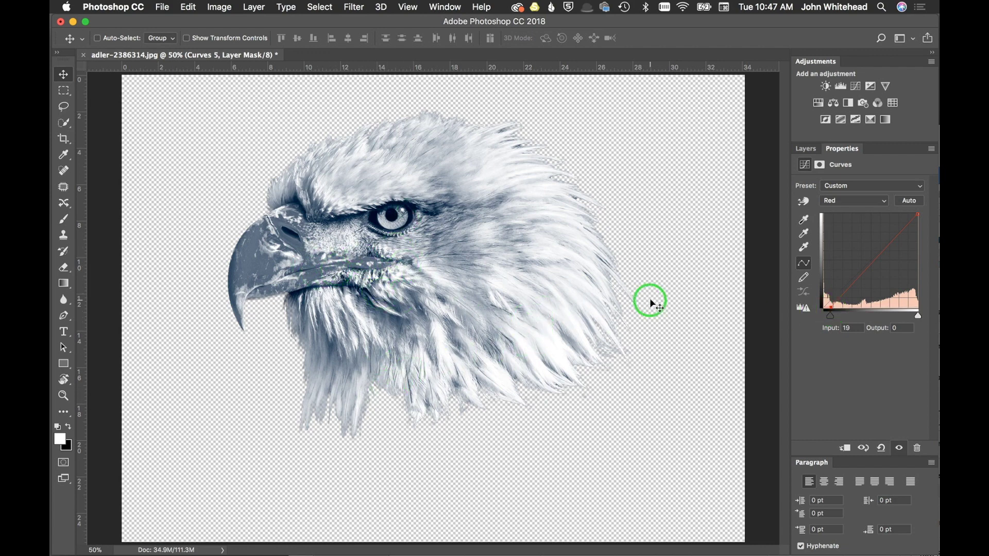
# Reduce the Curves 5 layer's opacity to 90% and merge it with the Curves 4 eagle layer
pyautogui.click(808, 149)
pyautogui.moveTo(896, 185)
pyautogui.mouseDown()
pyautogui.moveTo(874, 188)
pyautogui.moveTo(894, 190)
pyautogui.mouseUp()
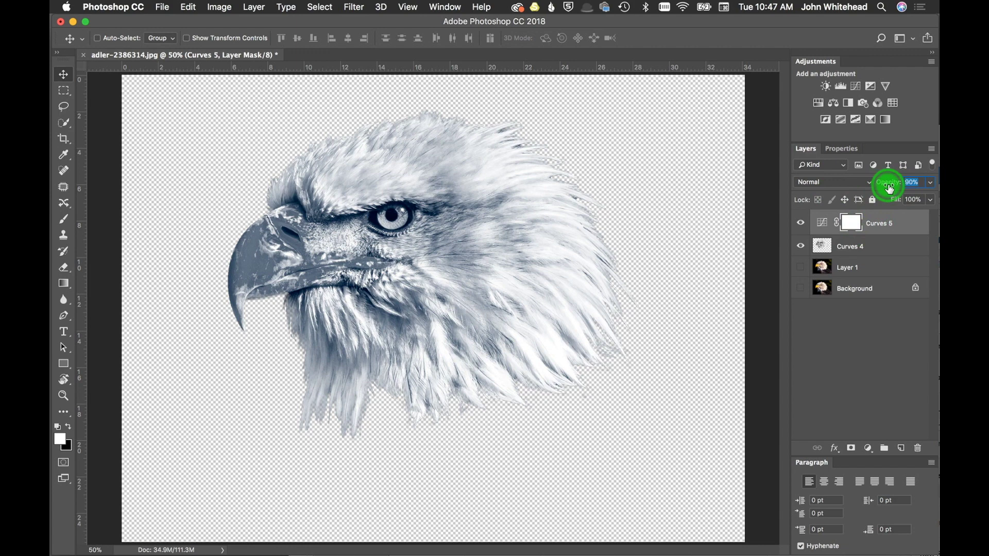
pyautogui.click(653, 274)
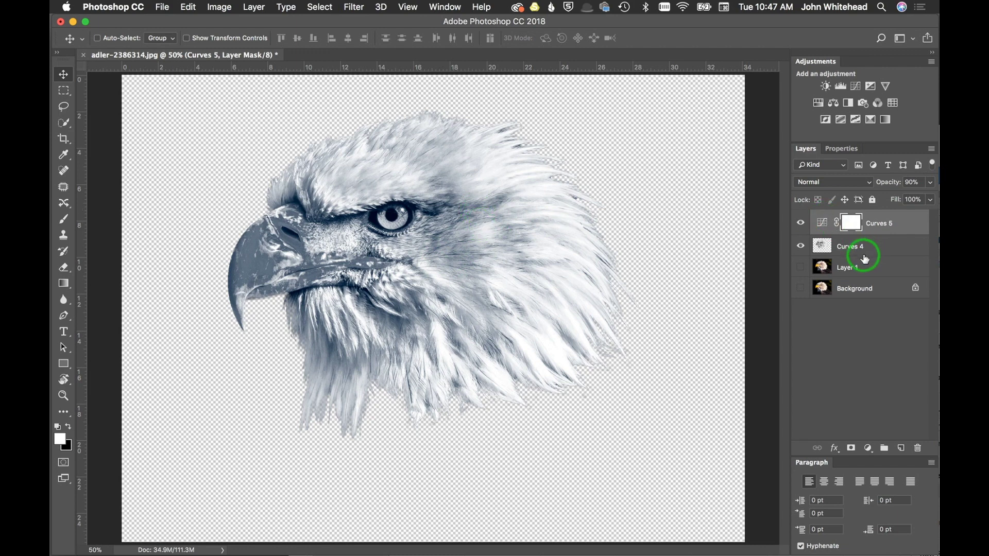
pyautogui.keyDown('shift'); pyautogui.click(827, 247); pyautogui.keyUp('shift')
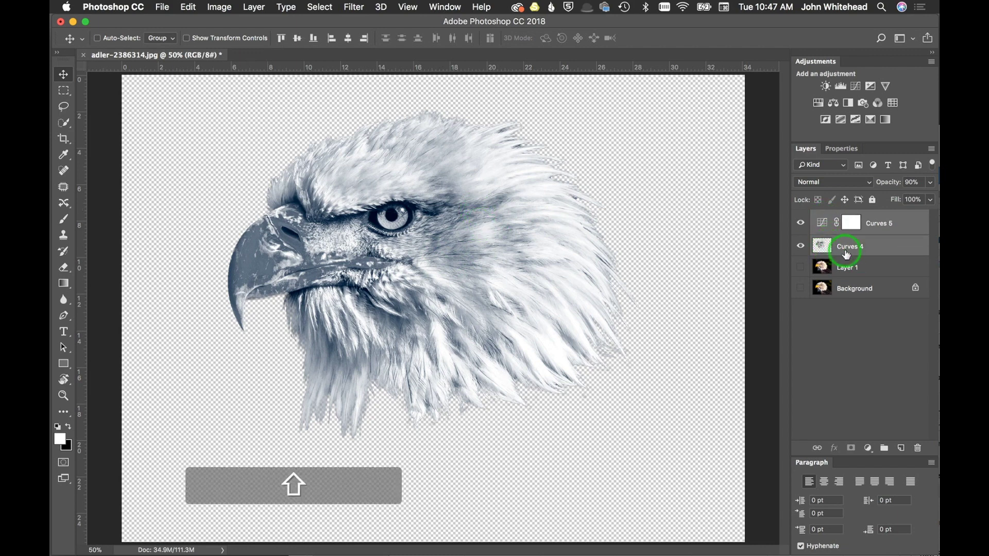
pyautogui.press('super+e')
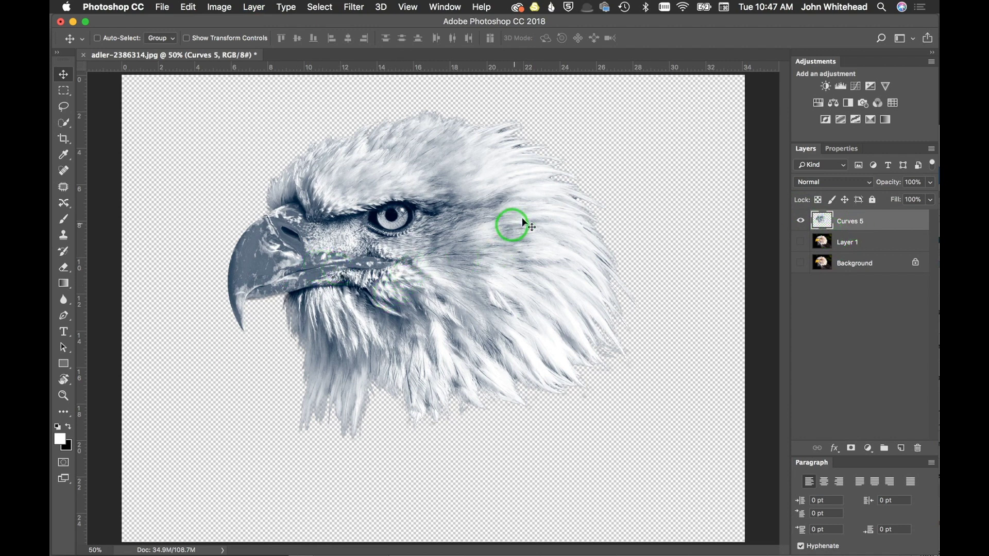
pyautogui.moveTo(860, 224); pyautogui.dragTo(577, 320)
pyautogui.moveTo(744, 196); pyautogui.dragTo(441, 61)
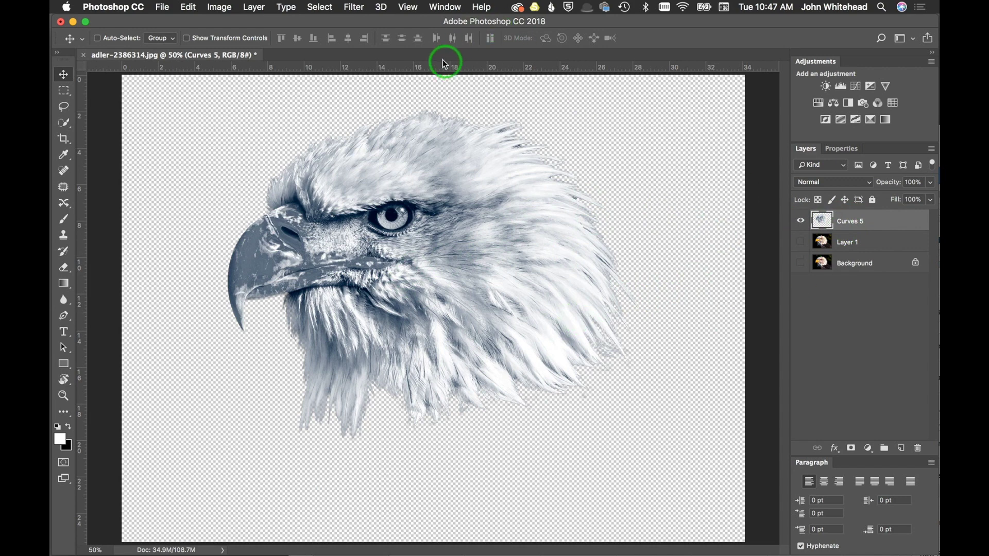
pyautogui.click(353, 6)
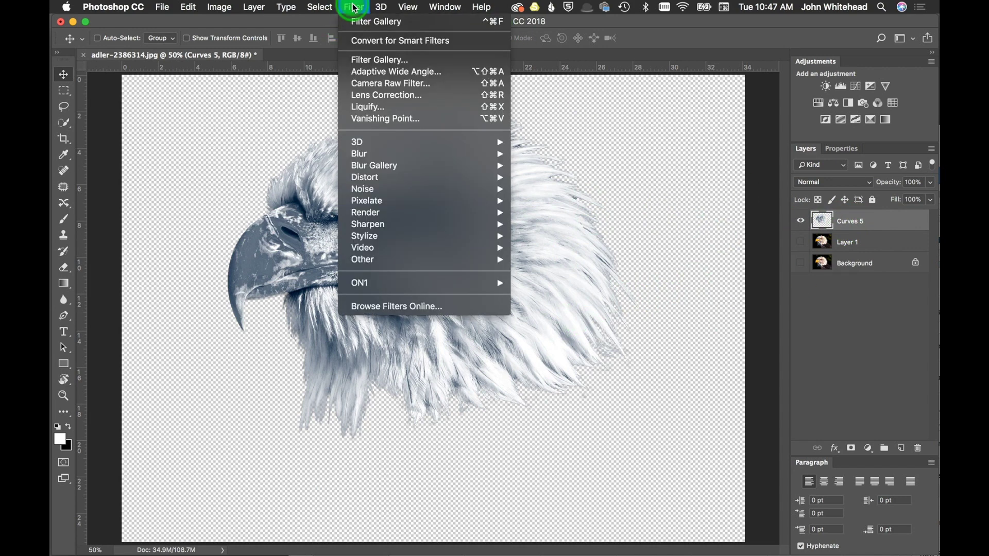
pyautogui.click(361, 59)
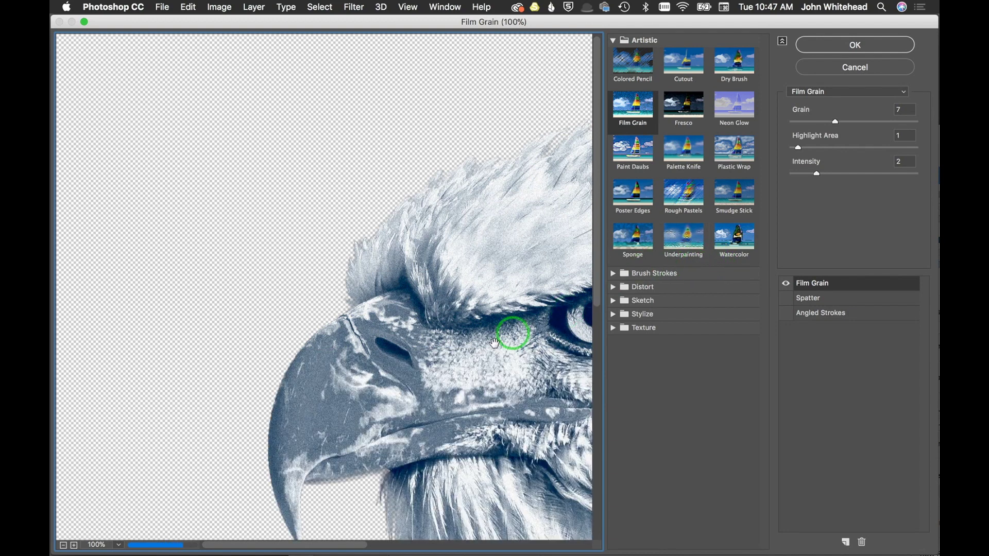
pyautogui.click(871, 70)
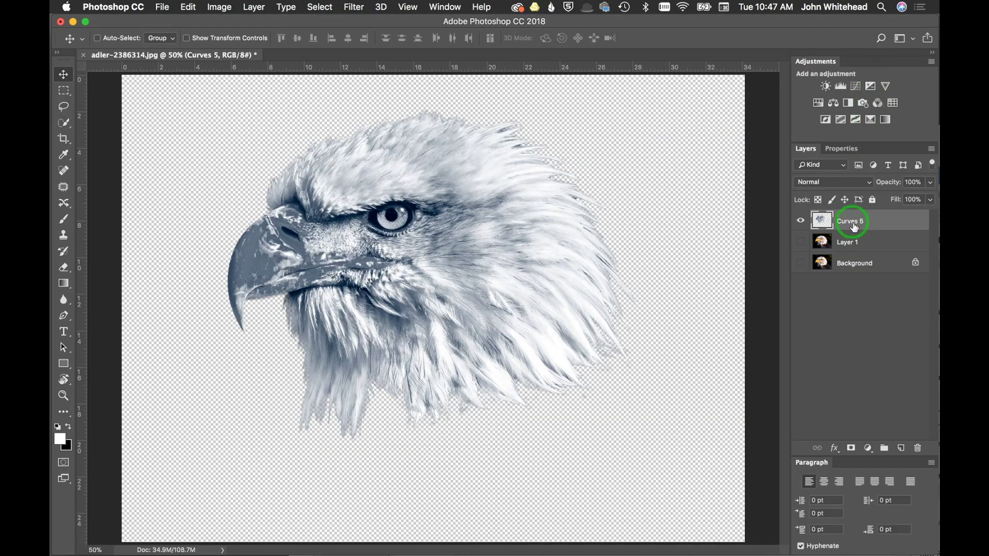
# Convert the merged Curves 5 eagle layer to a smart object
pyautogui.rightClick(897, 226)
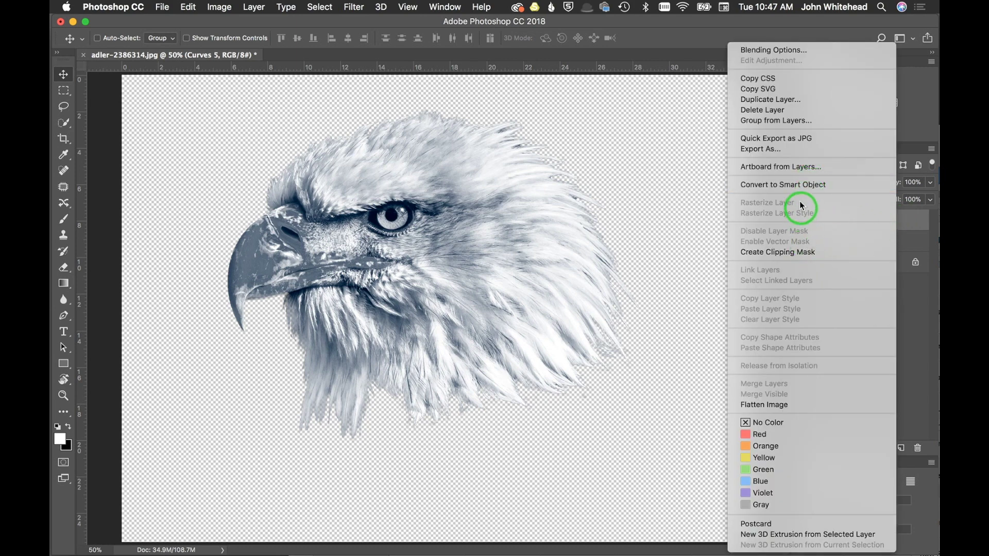
pyautogui.click(799, 184)
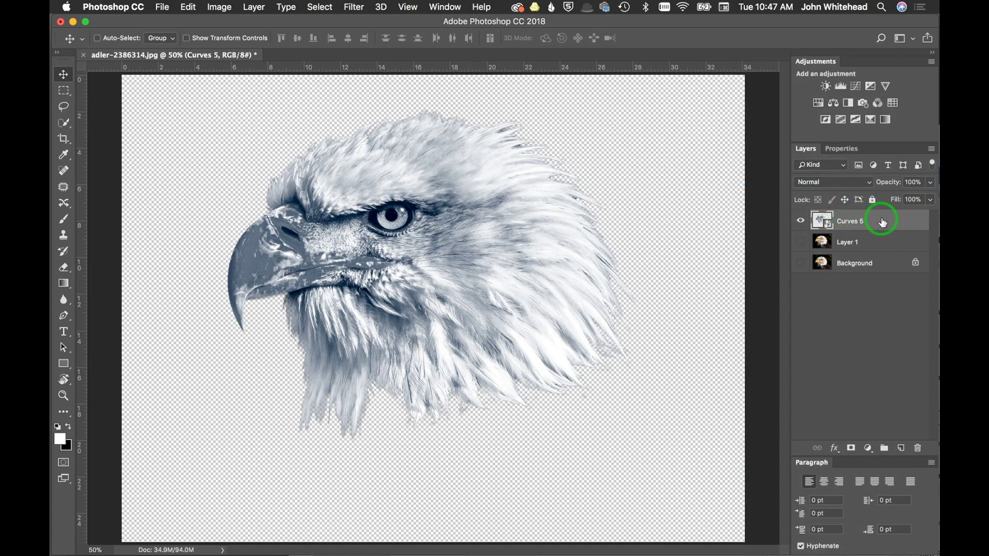
pyautogui.press('ctrl')
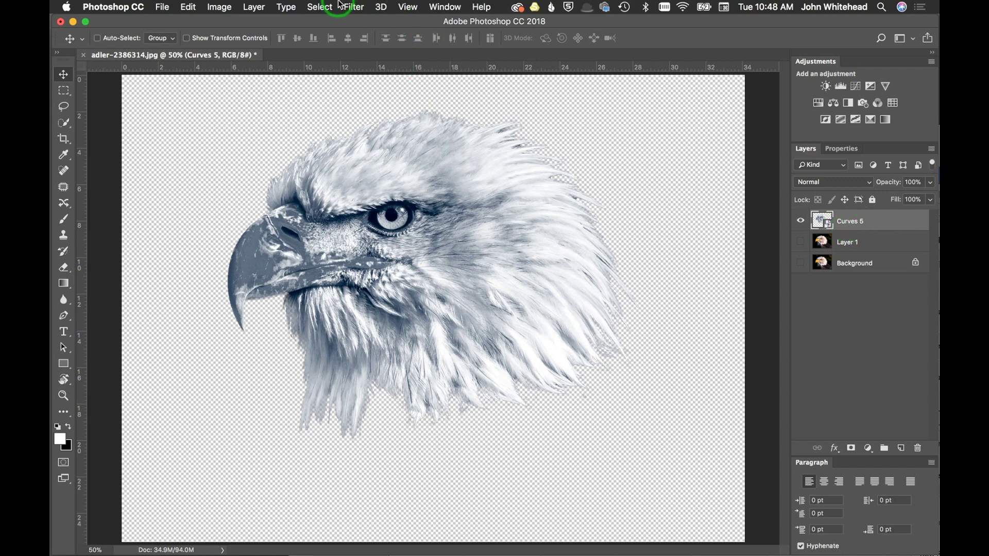
# Apply the Film Grain filter to the eagle smart object with Grain 8, Highlight Area 4 and Intensity 2, and toggle the smart filter to compare
pyautogui.click(354, 6)
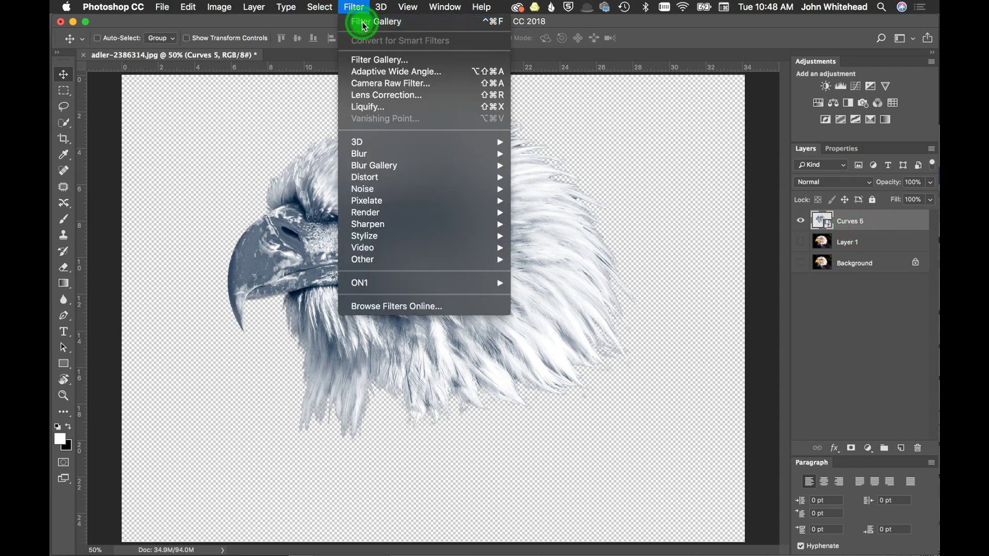
pyautogui.click(363, 21)
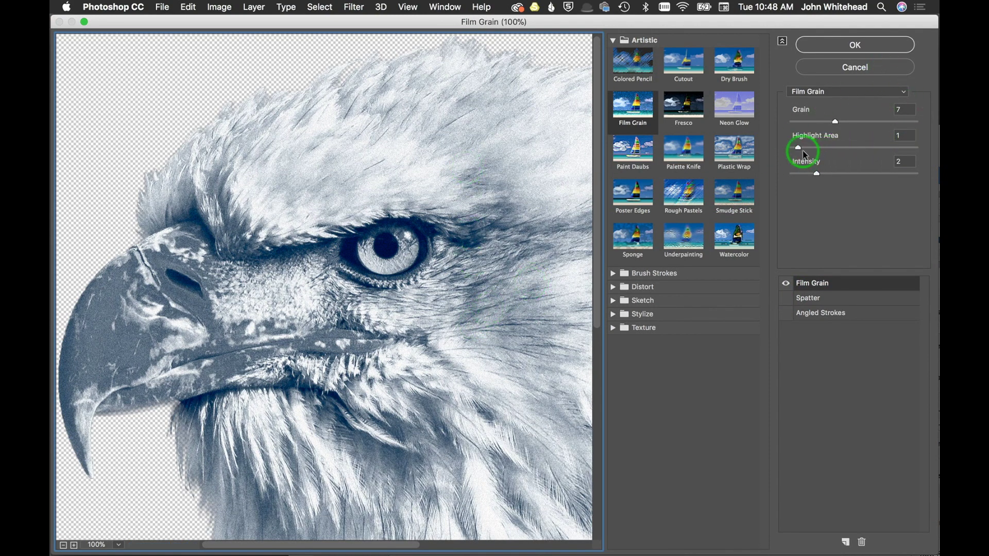
pyautogui.moveTo(837, 122); pyautogui.dragTo(843, 124)
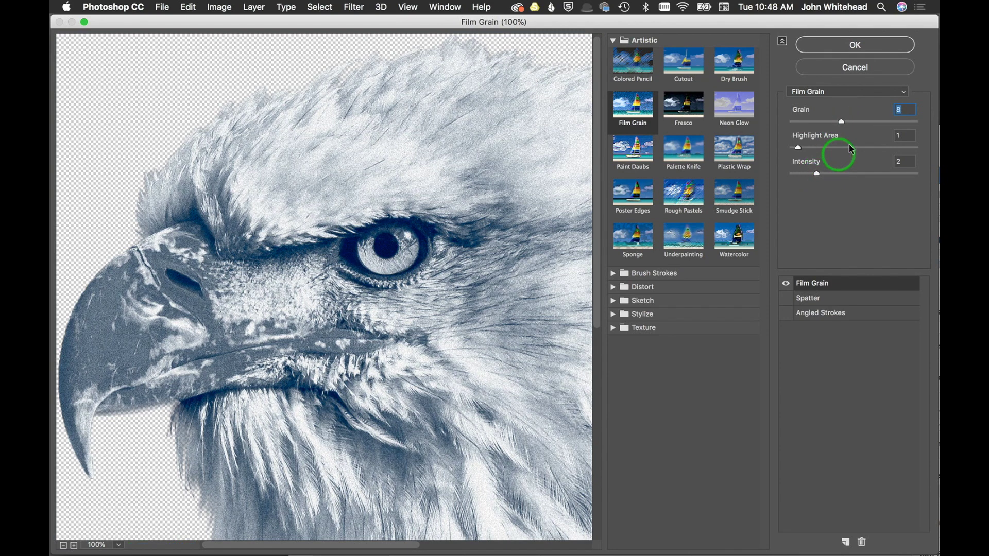
pyautogui.press('super+minus')
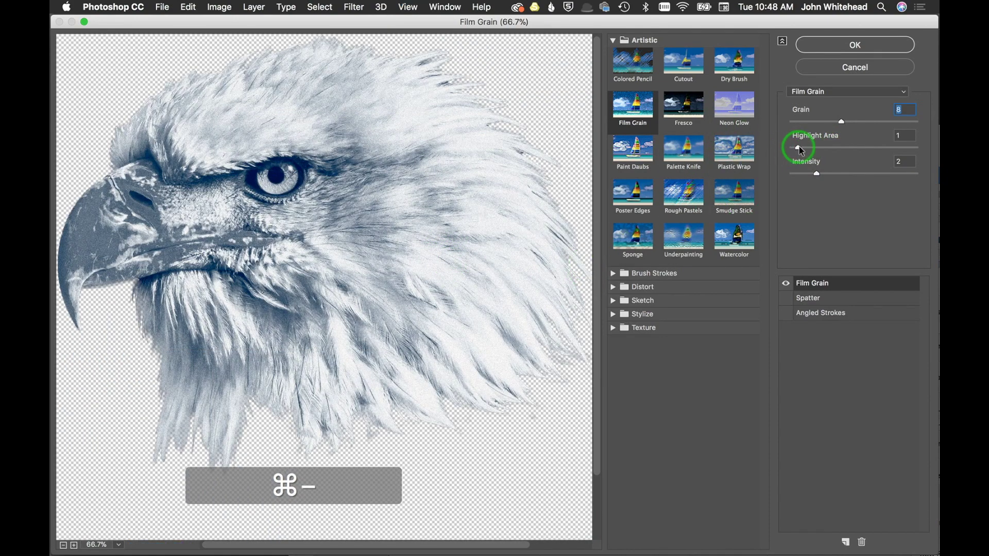
pyautogui.moveTo(801, 147); pyautogui.dragTo(809, 149)
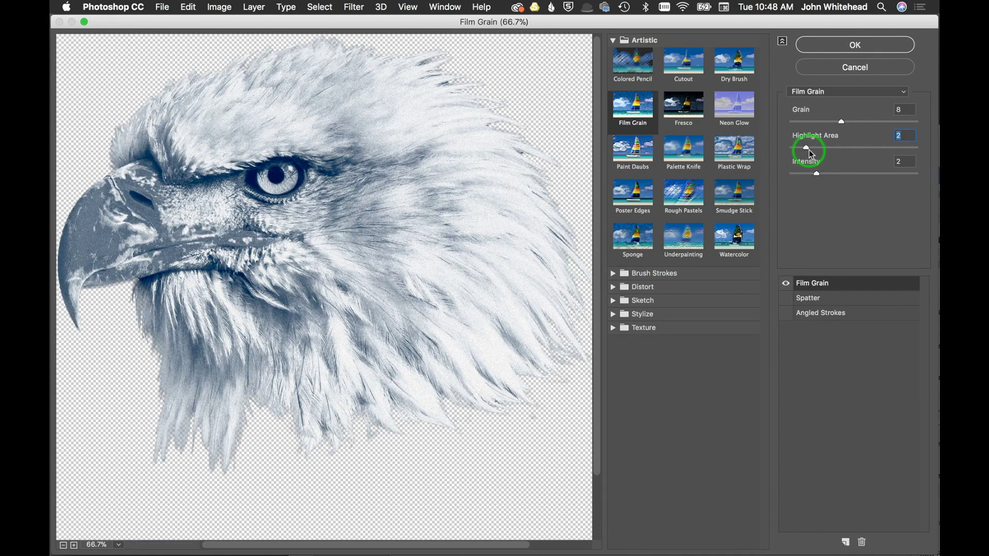
pyautogui.moveTo(814, 177)
pyautogui.mouseDown()
pyautogui.moveTo(817, 203)
pyautogui.moveTo(818, 173)
pyautogui.moveTo(854, 176)
pyautogui.moveTo(811, 176)
pyautogui.moveTo(832, 174)
pyautogui.moveTo(821, 177)
pyautogui.mouseUp()
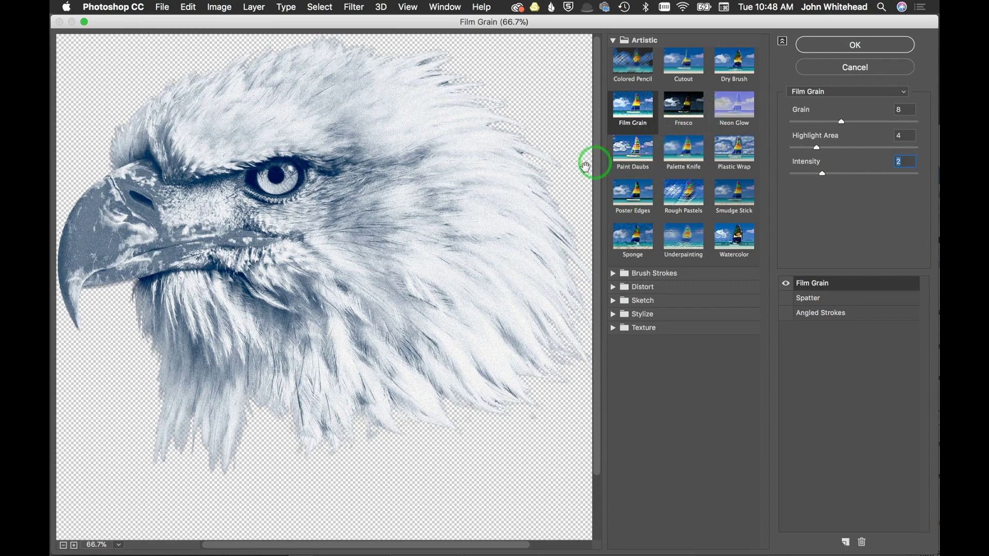
pyautogui.click(874, 46)
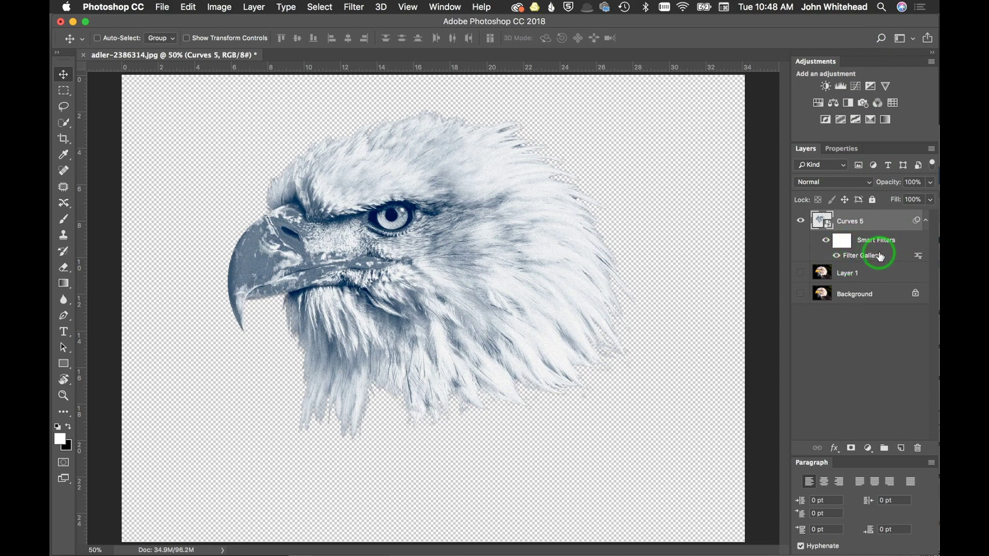
pyautogui.click(836, 256)
pyautogui.click(825, 241)
# Add a second Filter Gallery effect, Torn Edges with Image Balance 30, Smoothness 15 and Contrast 10, and invert the eagle layer
pyautogui.click(349, 6)
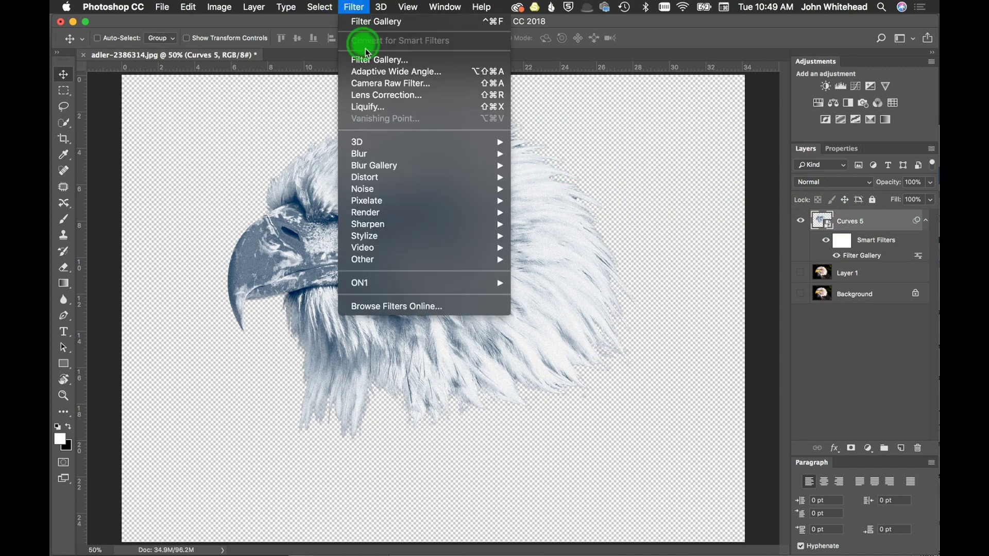
pyautogui.click(381, 61)
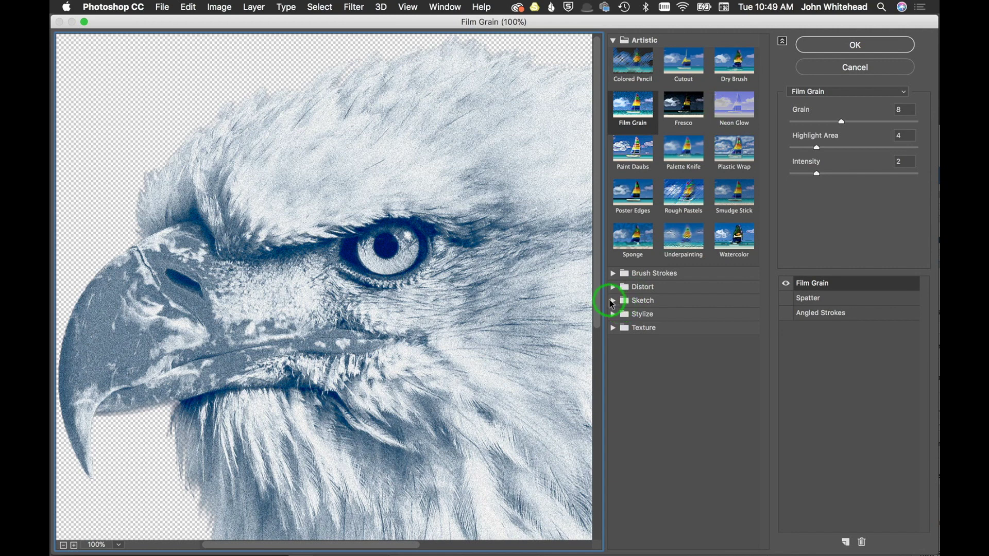
pyautogui.click(611, 301)
pyautogui.click(633, 497)
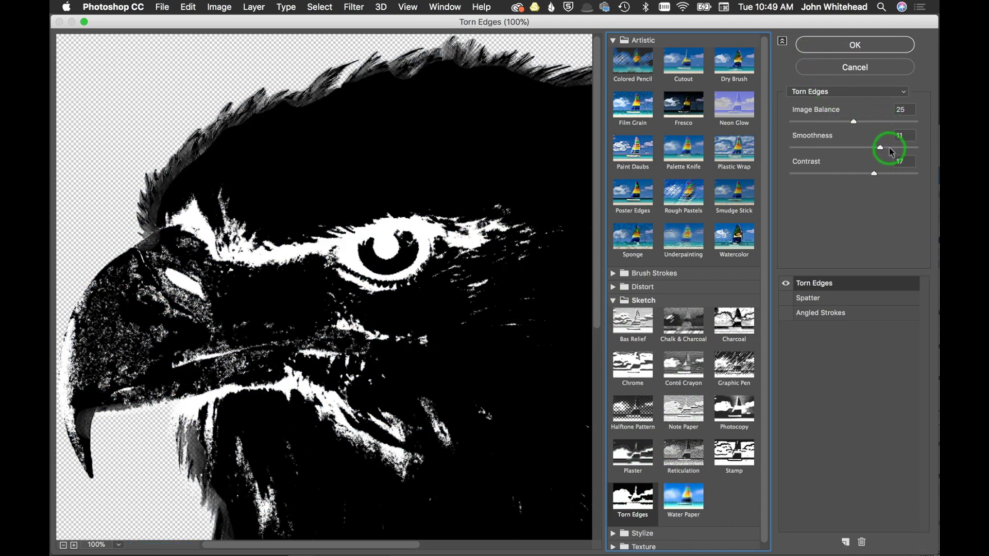
pyautogui.moveTo(890, 148); pyautogui.dragTo(935, 165)
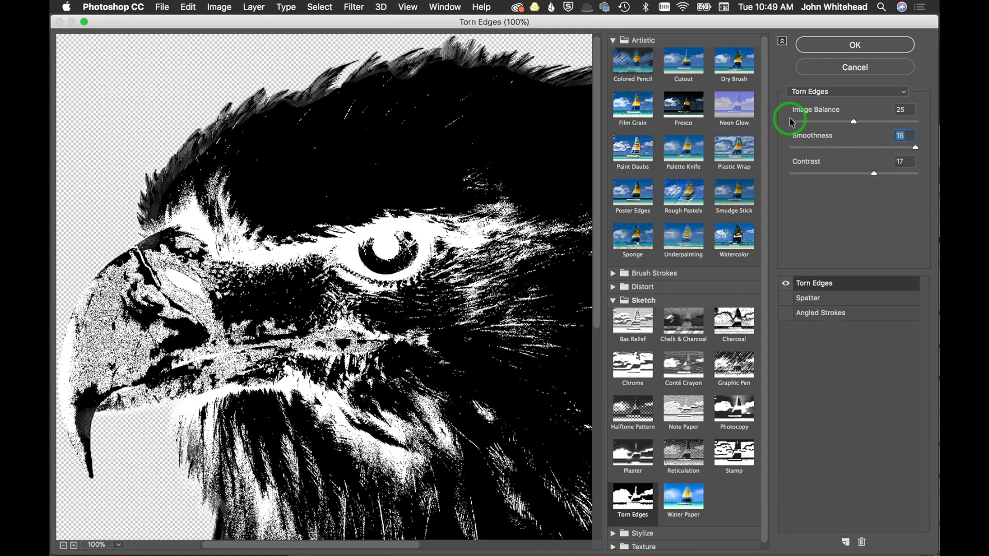
pyautogui.press('super+minus')
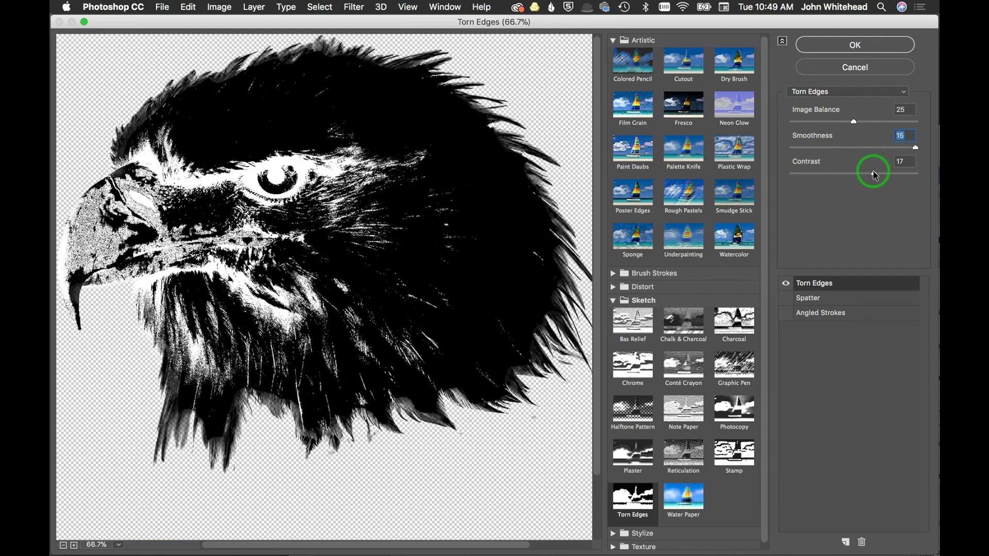
pyautogui.moveTo(873, 174); pyautogui.dragTo(840, 179)
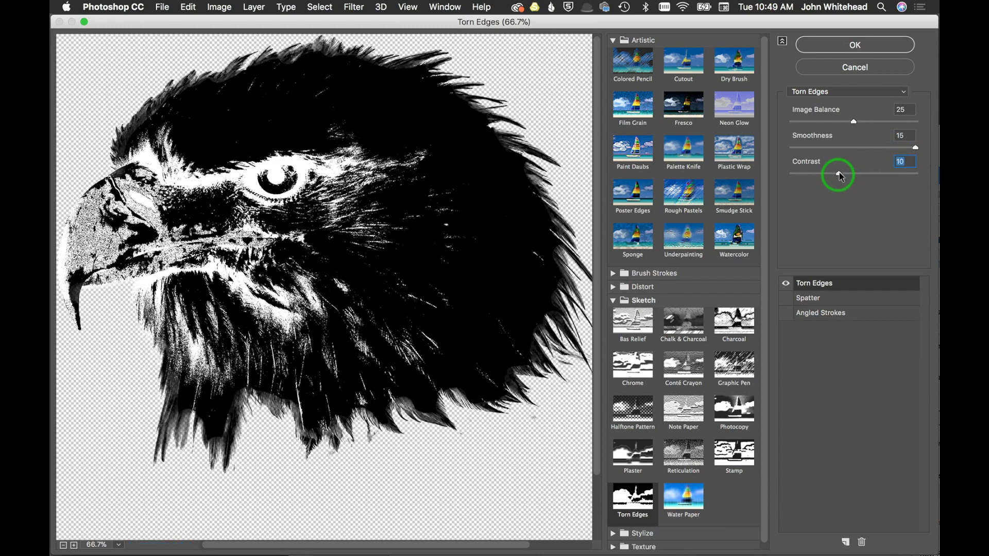
pyautogui.moveTo(855, 122)
pyautogui.mouseDown()
pyautogui.moveTo(881, 129)
pyautogui.moveTo(865, 124)
pyautogui.mouseUp()
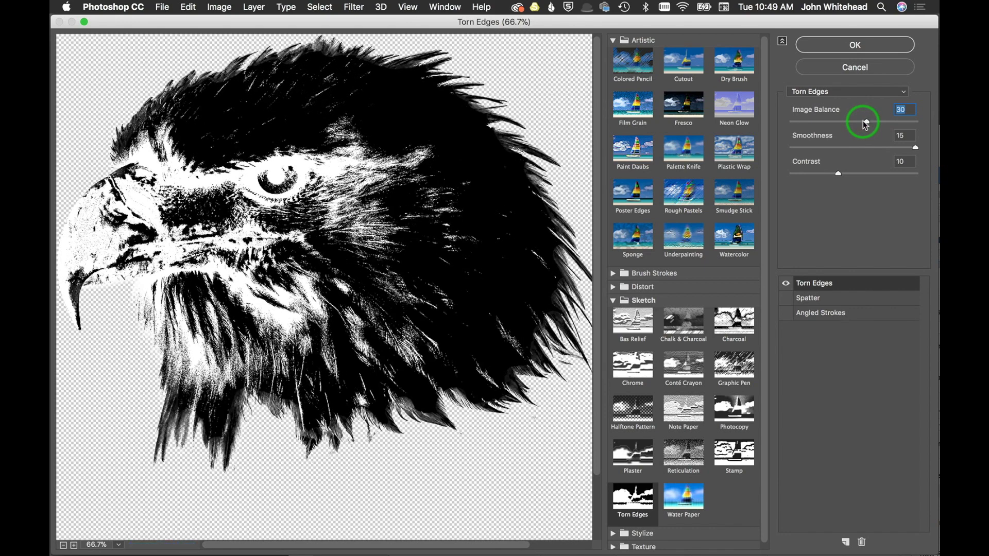
pyautogui.click(879, 44)
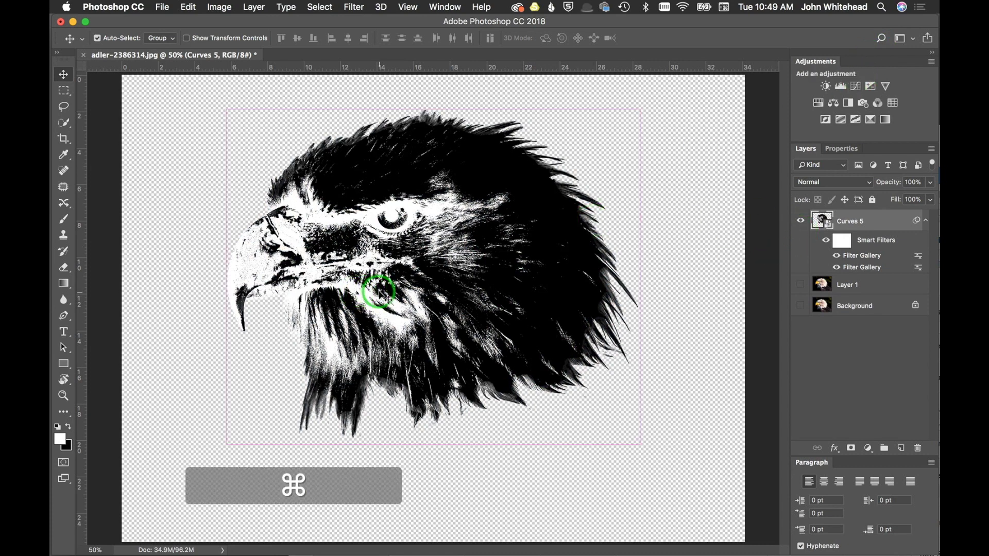
pyautogui.press('super+i')
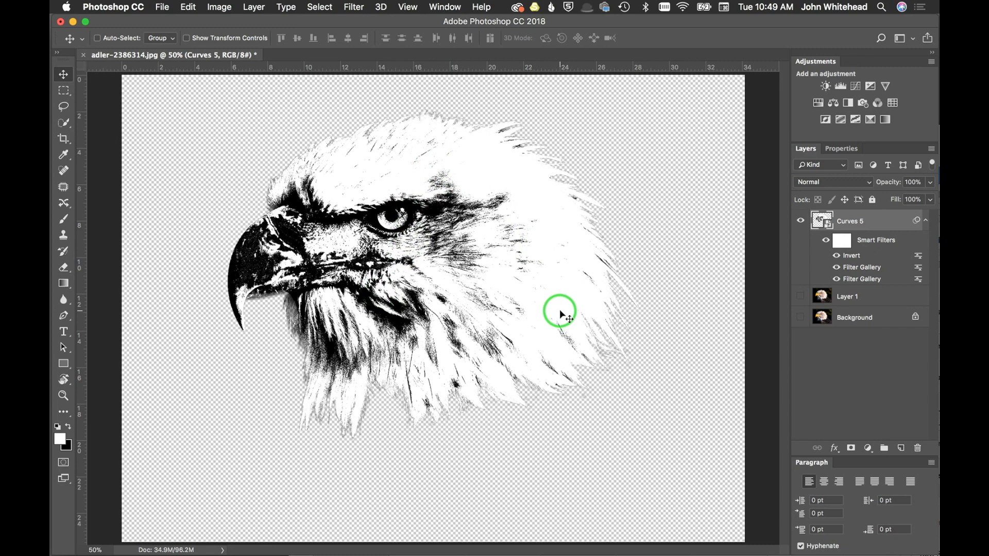
# Edit the Torn Edges smart filter, setting Image Balance to 37 and Contrast to 5
pyautogui.doubleClick(852, 268)
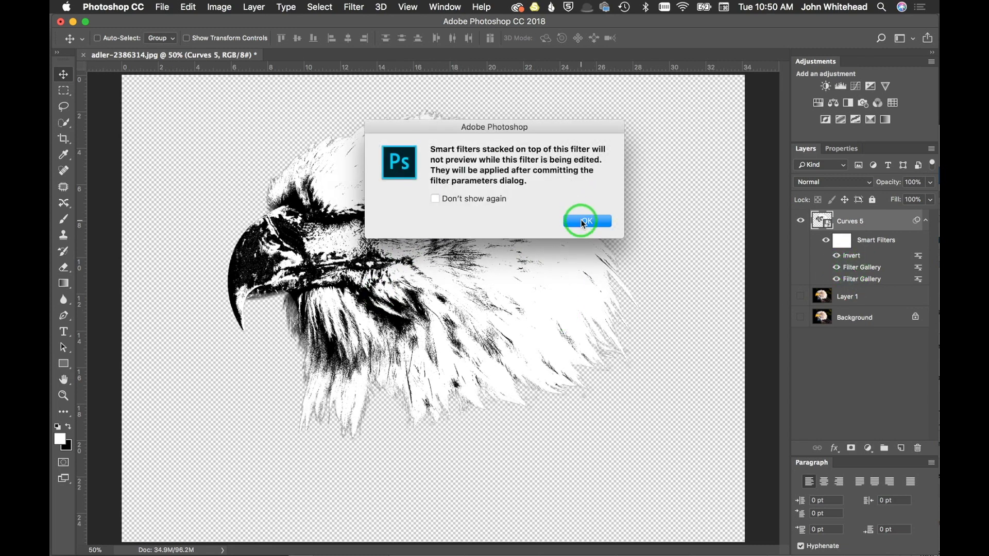
pyautogui.click(584, 222)
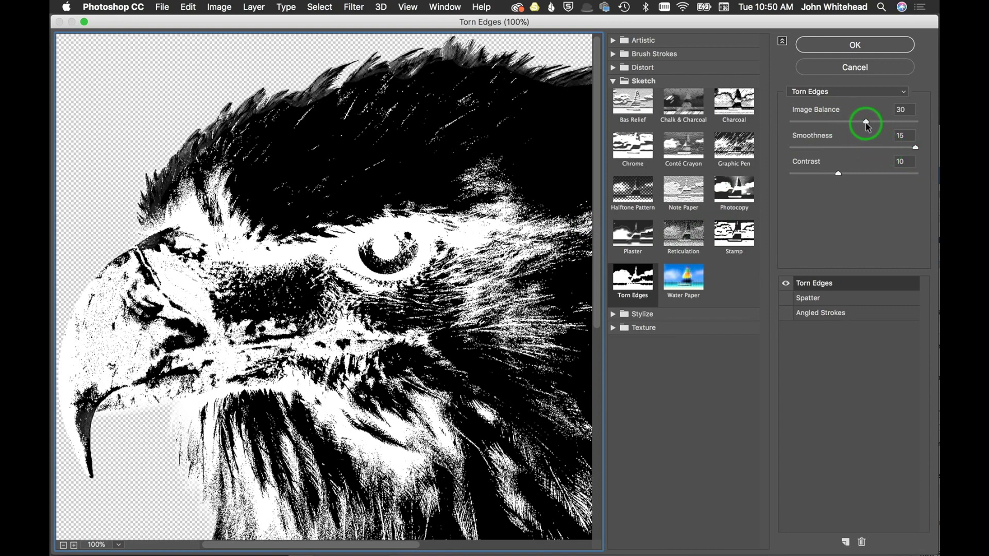
pyautogui.moveTo(868, 125)
pyautogui.mouseDown()
pyautogui.moveTo(852, 124)
pyautogui.moveTo(883, 122)
pyautogui.mouseUp()
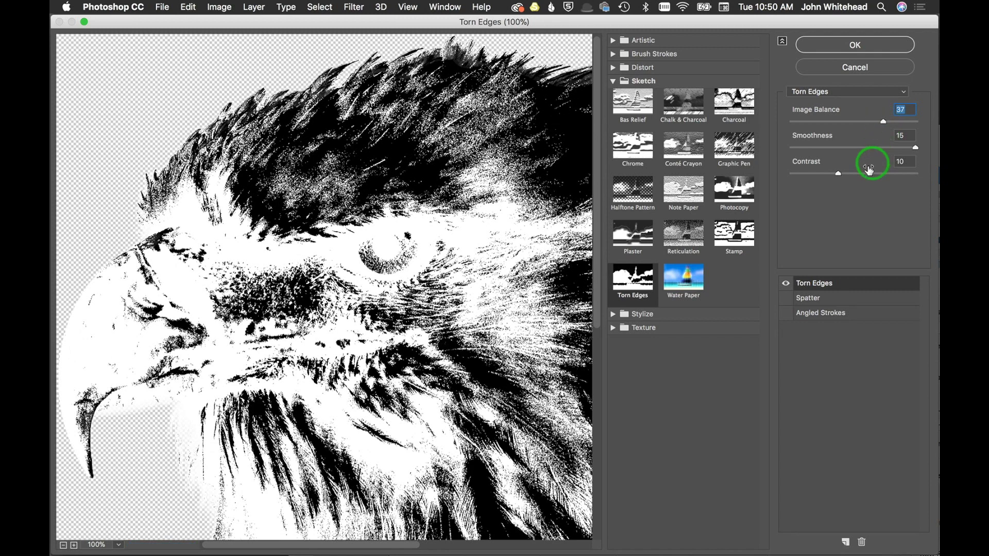
pyautogui.moveTo(833, 173); pyautogui.dragTo(818, 176)
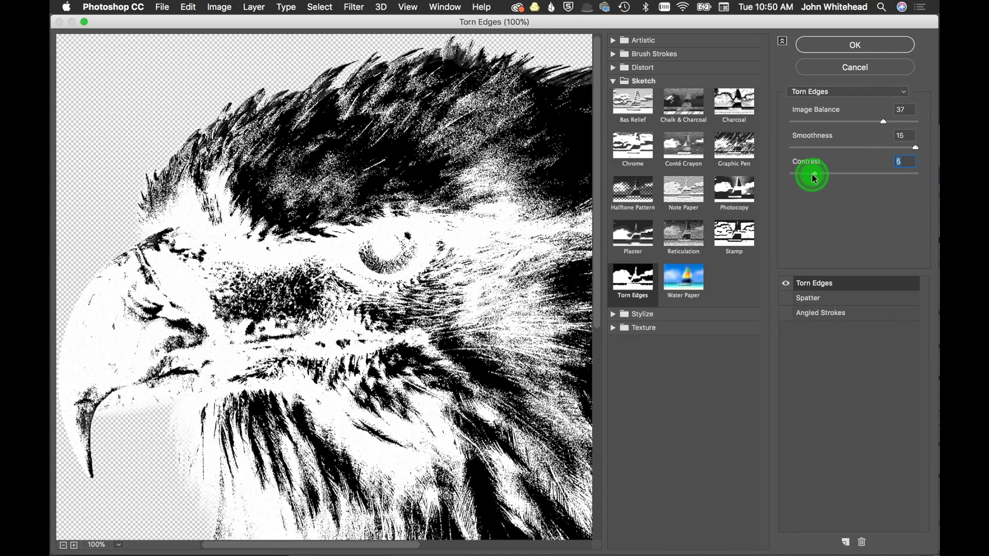
pyautogui.click(852, 42)
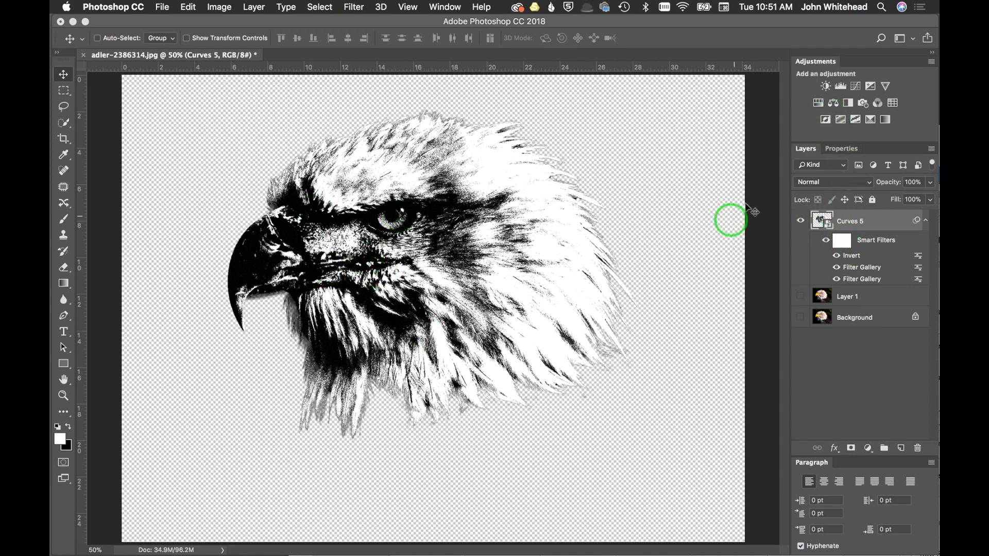
# Add a Curves adjustment above the eagle and raise the Blue channel's black point to output 57
pyautogui.click(856, 85)
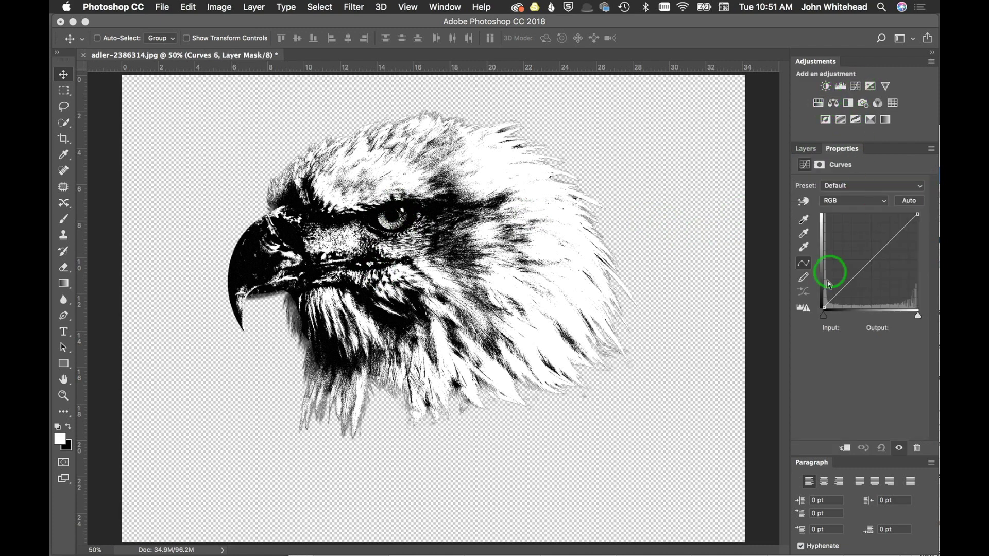
pyautogui.click(845, 203)
pyautogui.click(832, 228)
pyautogui.click(824, 319)
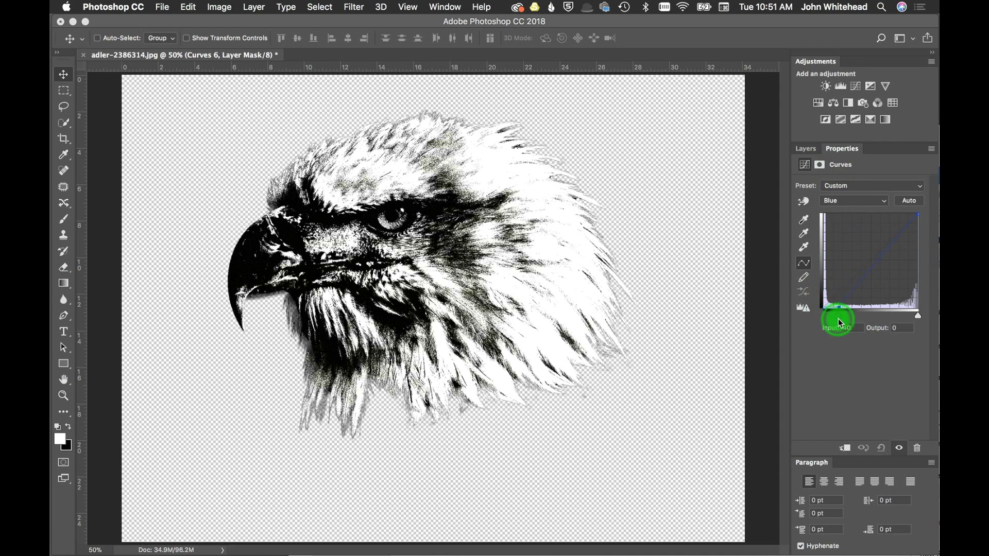
pyautogui.moveTo(849, 322); pyautogui.dragTo(831, 324)
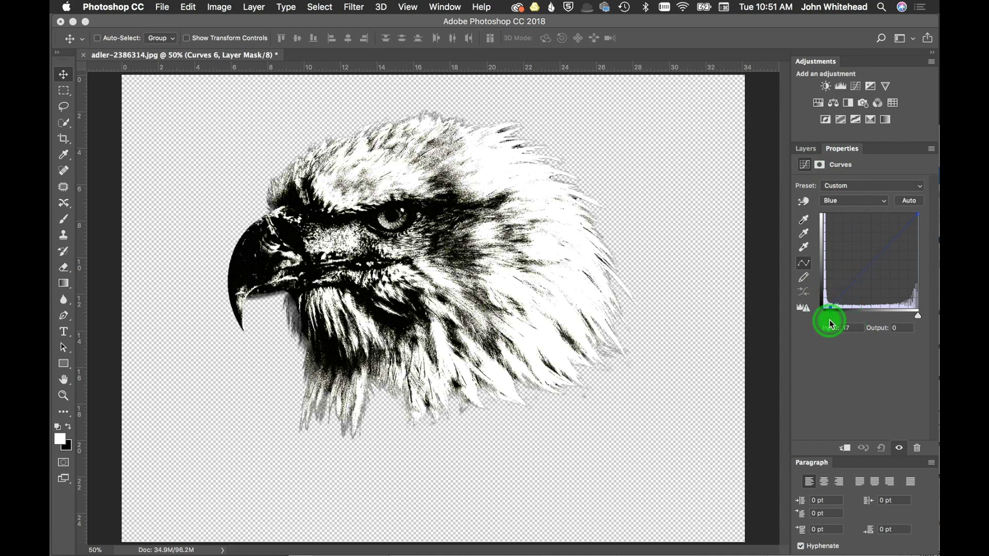
pyautogui.moveTo(860, 317)
pyautogui.mouseDown()
pyautogui.moveTo(824, 316)
pyautogui.moveTo(810, 285)
pyautogui.mouseUp()
pyautogui.click(807, 284)
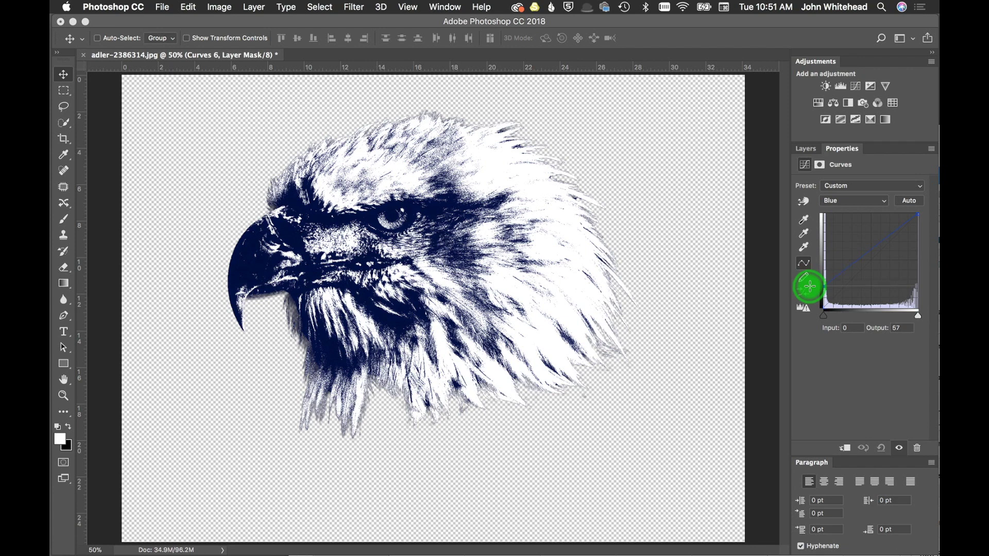
# Try shifting the Red channel's black point, and lower the Blue channel's white point to output 245
pyautogui.click(844, 203)
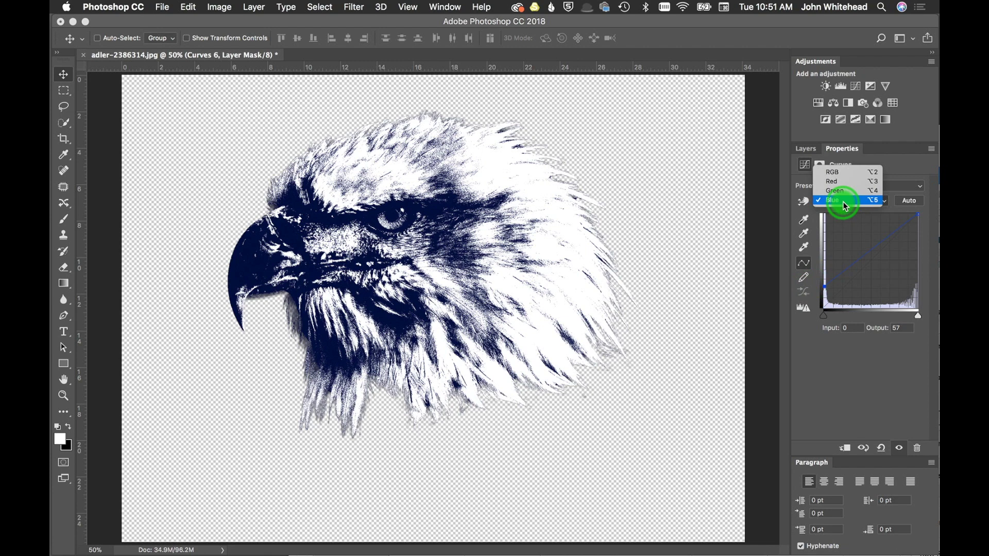
pyautogui.click(837, 183)
pyautogui.moveTo(823, 309)
pyautogui.mouseDown()
pyautogui.moveTo(823, 301)
pyautogui.moveTo(827, 315)
pyautogui.mouseUp()
pyautogui.moveTo(872, 204); pyautogui.dragTo(917, 219)
pyautogui.click(861, 220)
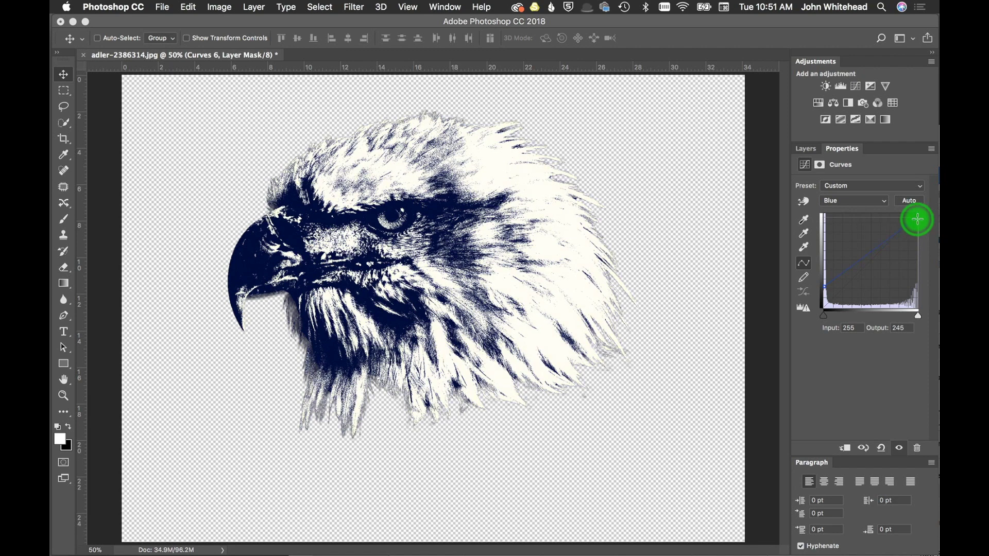
pyautogui.moveTo(918, 219); pyautogui.dragTo(917, 218)
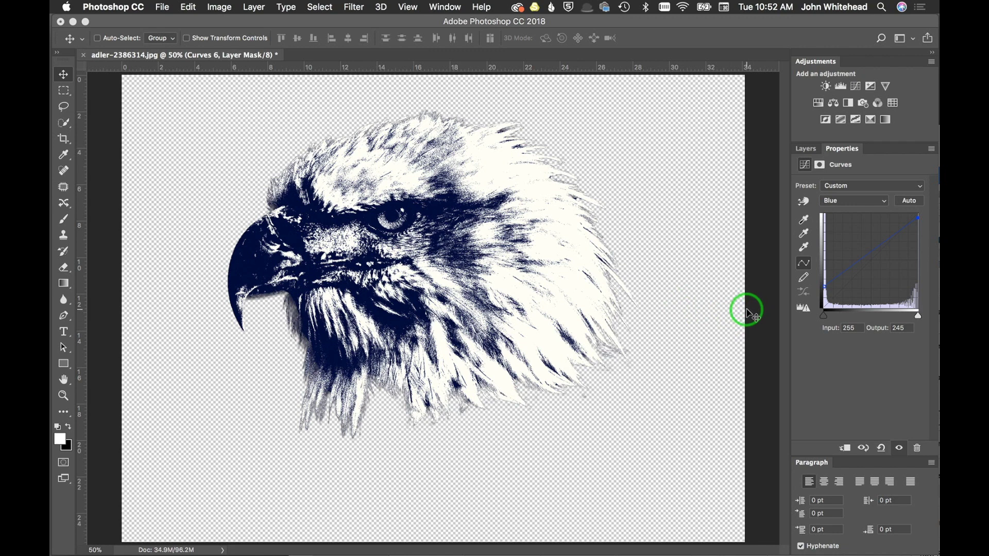
# Merge the Curves 6 adjustment with the Curves 5 eagle smart object into one layer
pyautogui.click(813, 150)
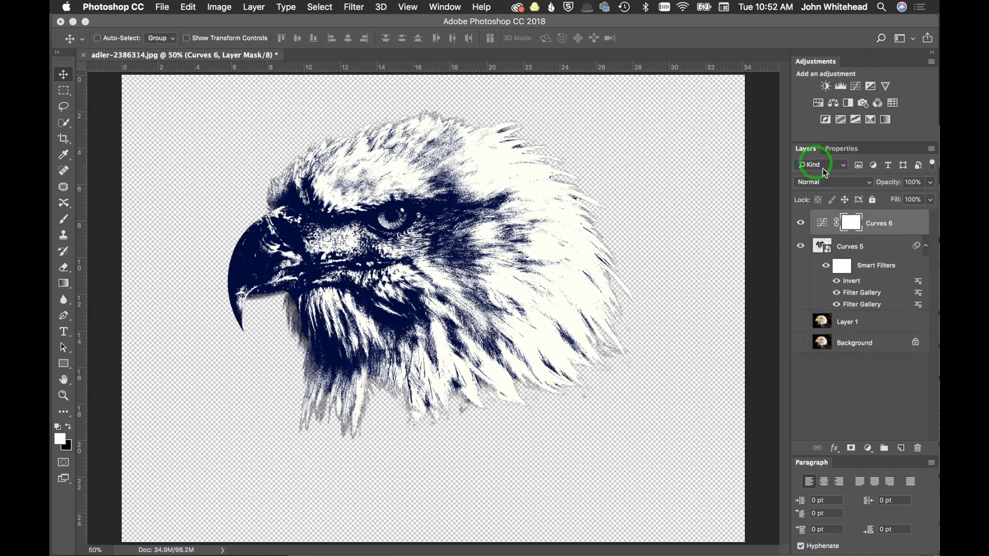
pyautogui.keyDown('shift'); pyautogui.click(824, 247); pyautogui.keyUp('shift')
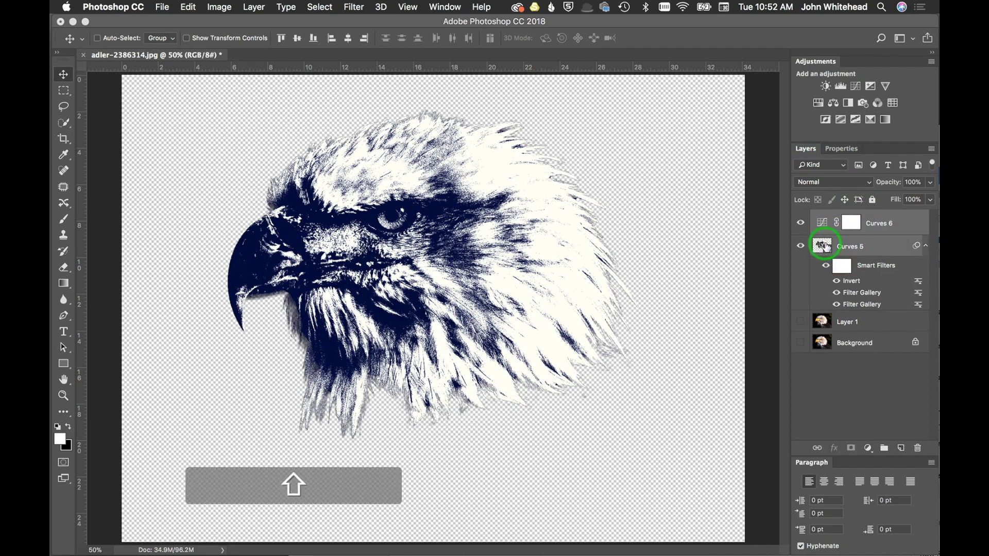
pyautogui.press('super+e')
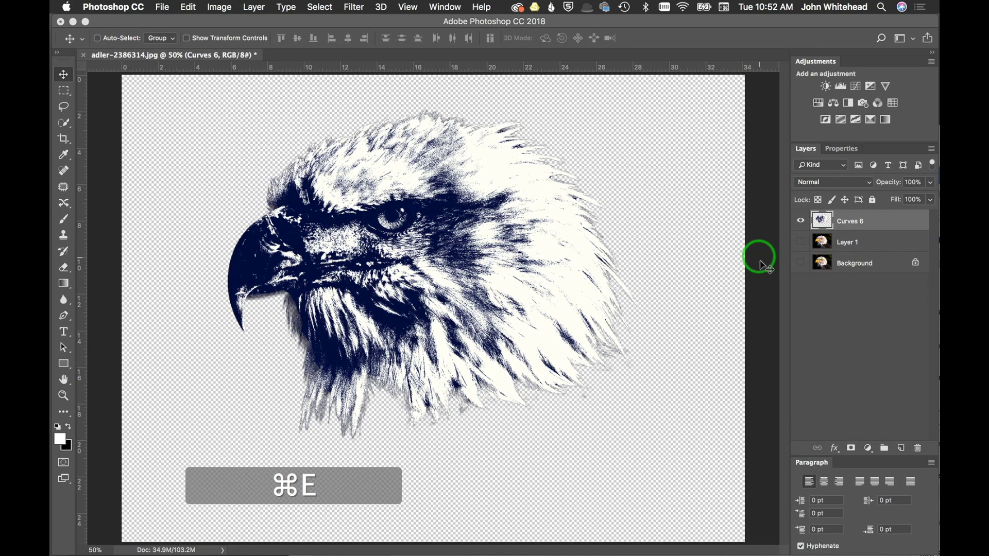
# Add monochromatic Gaussian noise of 0.10% to the merged Curves 6 eagle layer
pyautogui.click(354, 7)
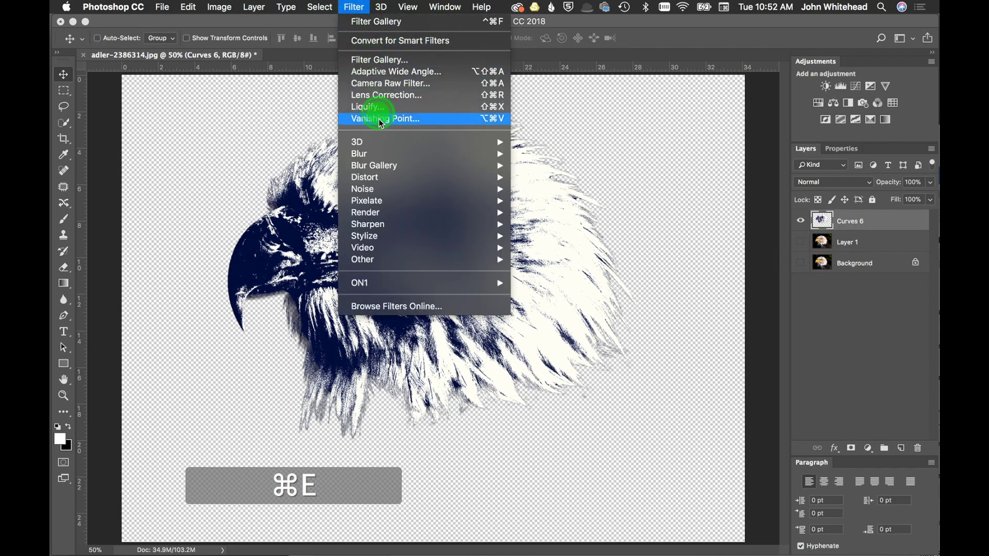
pyautogui.moveTo(375, 188)
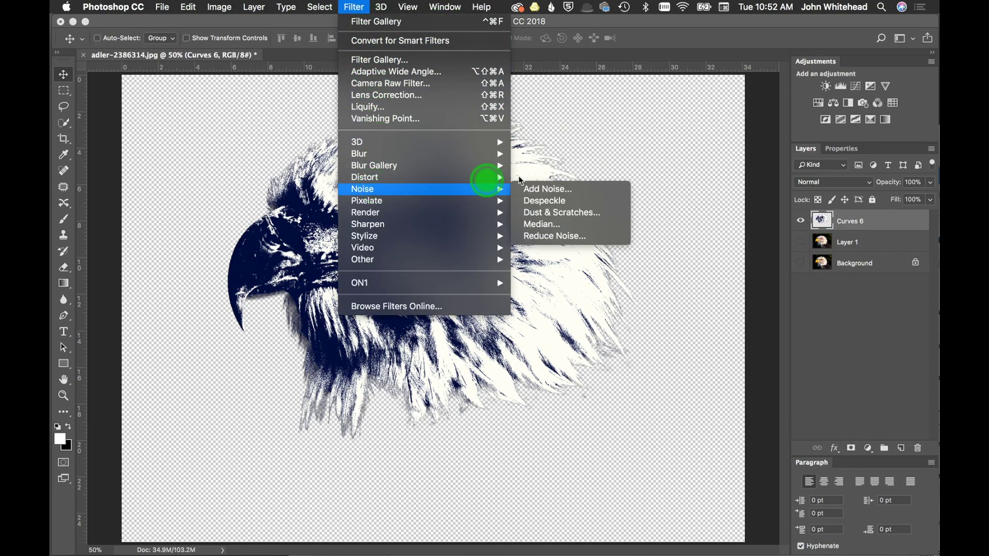
pyautogui.click(549, 188)
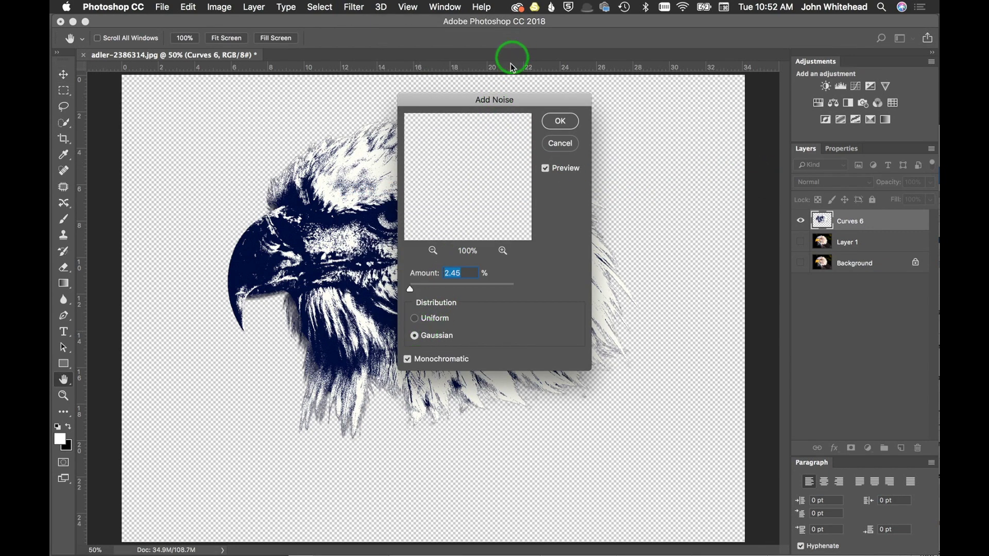
pyautogui.moveTo(502, 100); pyautogui.dragTo(868, 338)
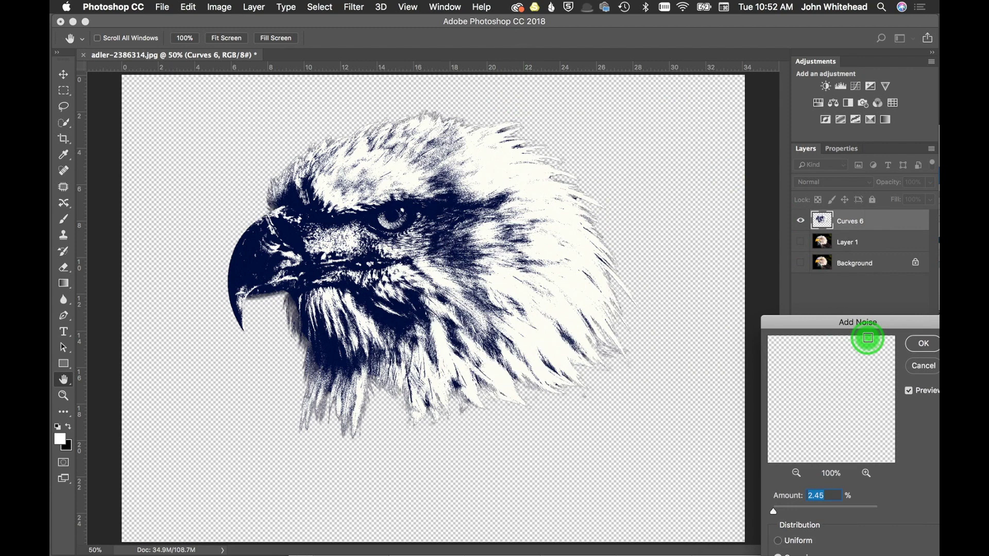
pyautogui.moveTo(868, 338); pyautogui.dragTo(731, 194)
pyautogui.click(801, 203)
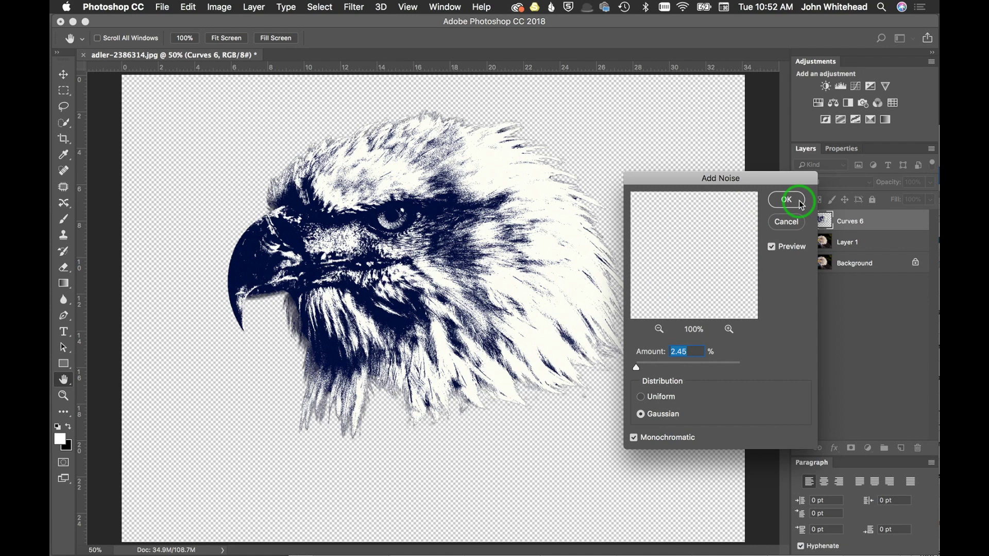
pyautogui.moveTo(636, 368)
pyautogui.mouseDown()
pyautogui.moveTo(661, 375)
pyautogui.moveTo(638, 368)
pyautogui.moveTo(639, 381)
pyautogui.moveTo(634, 371)
pyautogui.mouseUp()
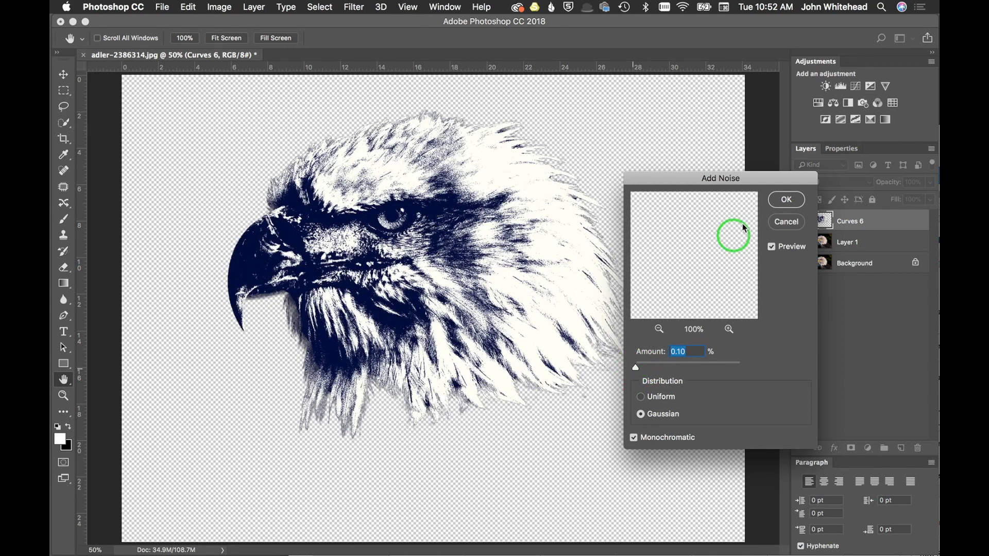
pyautogui.click(786, 200)
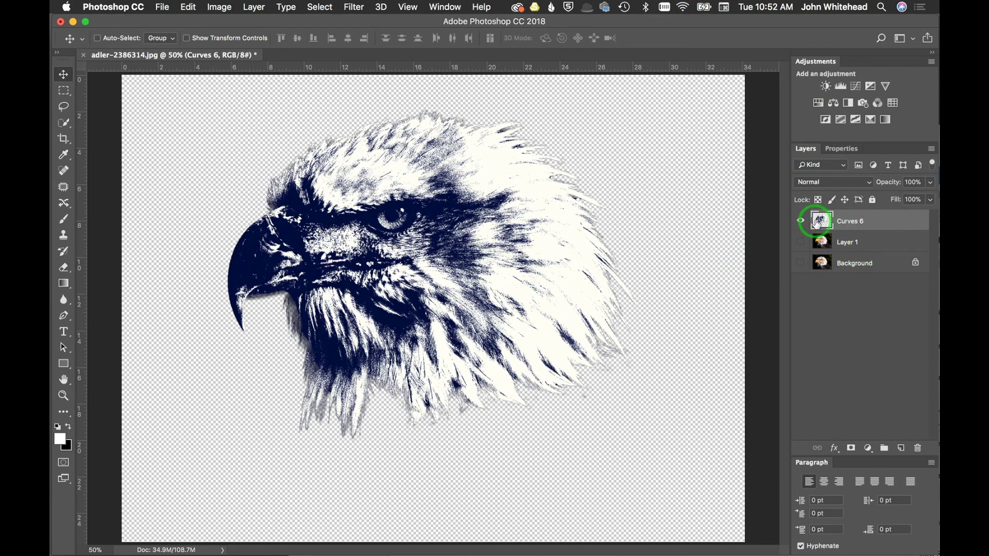
# Create a new layer between Layer 1 and the eagle and fill it with white at 100% opacity
pyautogui.click(842, 242)
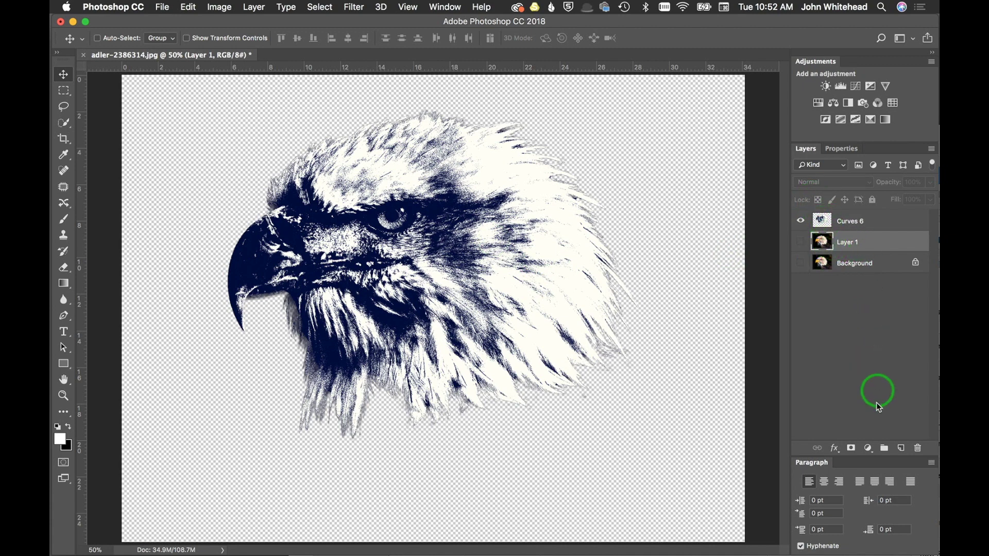
pyautogui.click(901, 450)
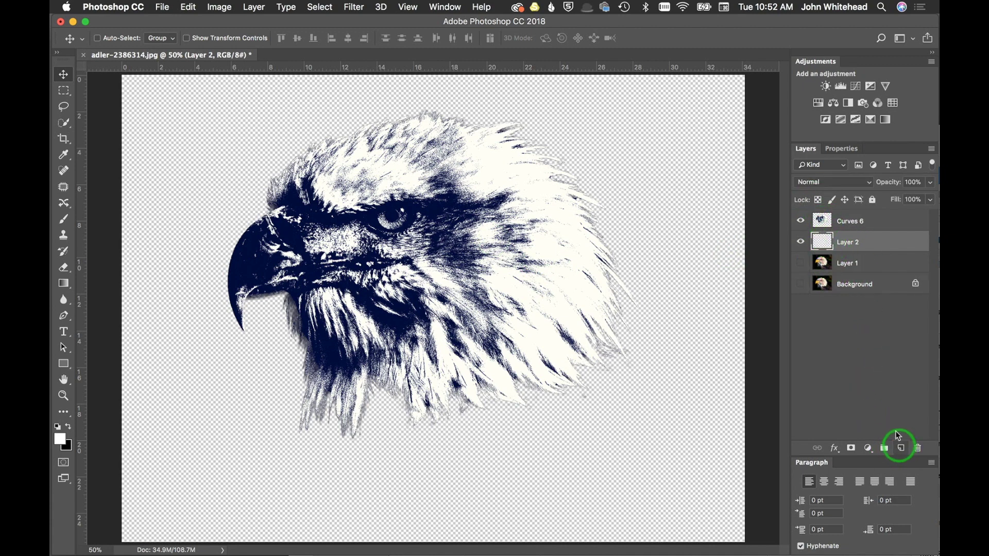
pyautogui.hotkey('shift', 'BackSpace')
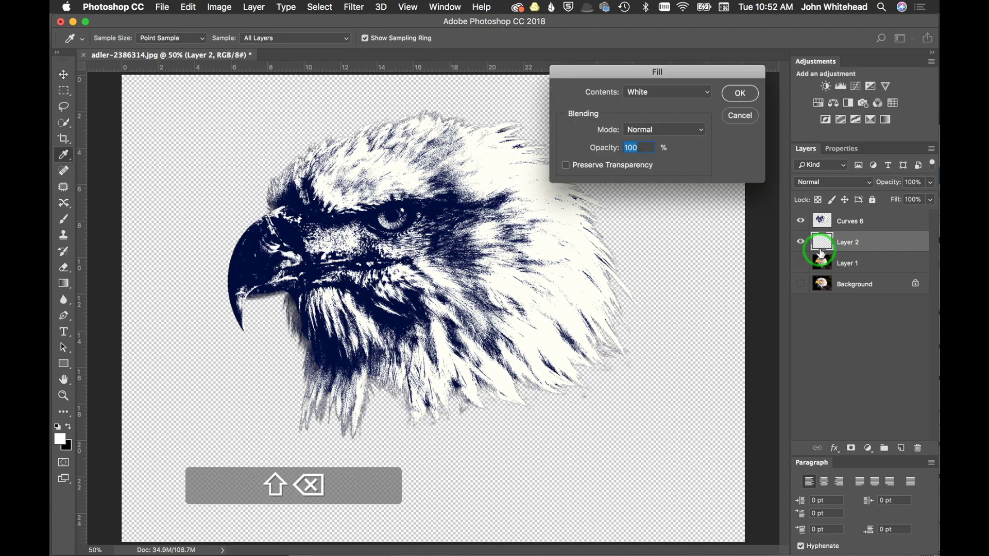
pyautogui.click(742, 93)
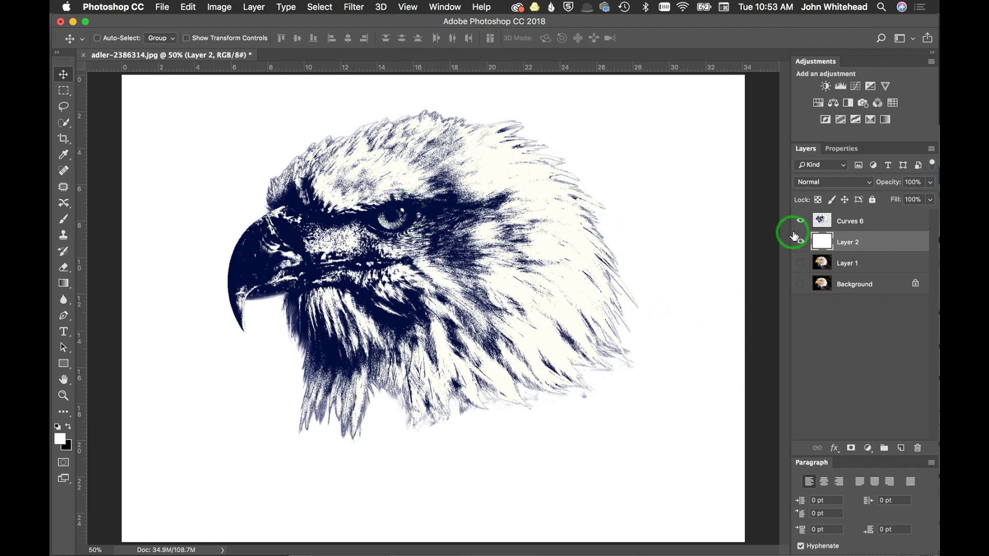
# Lower the Curves 6 eagle layer's opacity to 70% and add a black-masked Curves adjustment above it that affects only the eye
pyautogui.click(823, 223)
pyautogui.moveTo(893, 185); pyautogui.dragTo(876, 190)
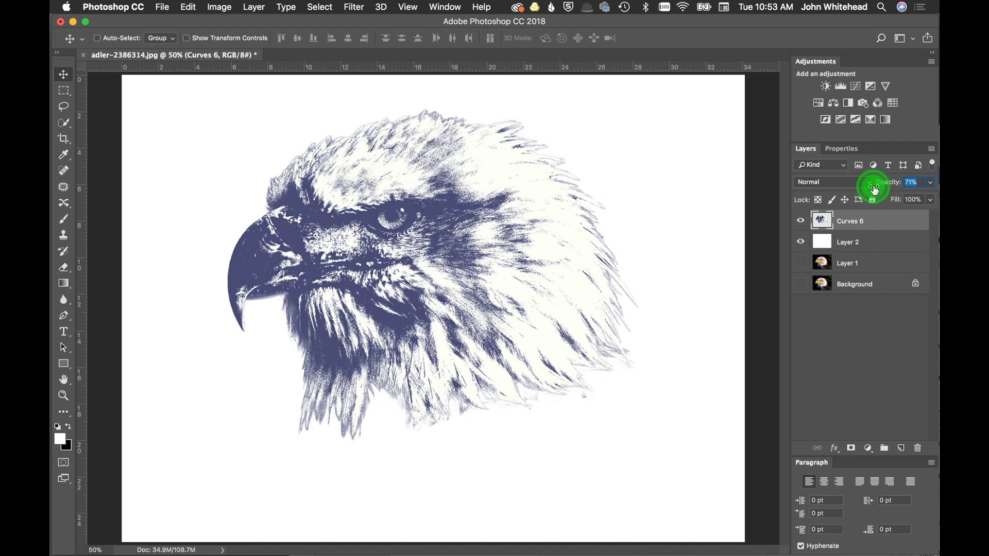
pyautogui.moveTo(875, 189)
pyautogui.mouseDown()
pyautogui.moveTo(864, 194)
pyautogui.moveTo(874, 193)
pyautogui.mouseUp()
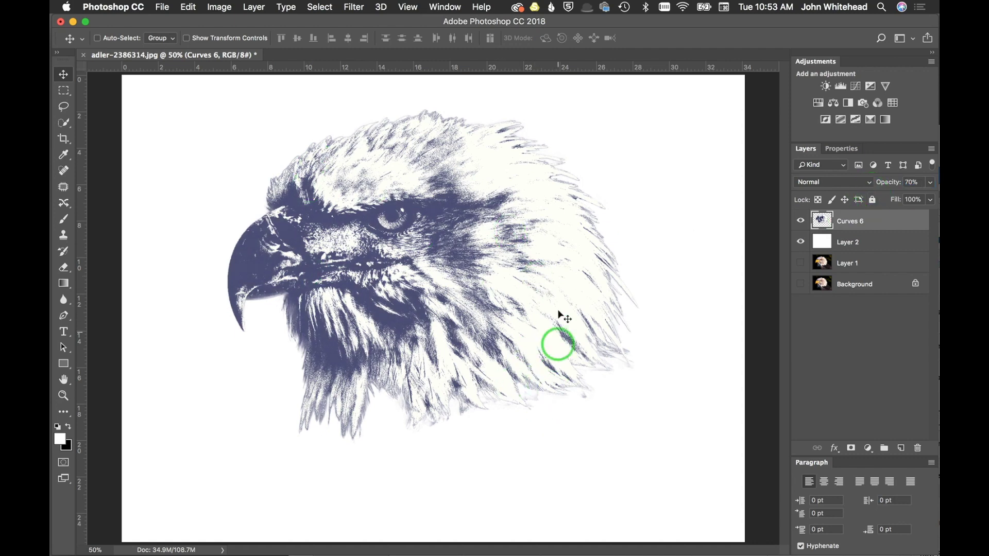
pyautogui.press('super+minus')
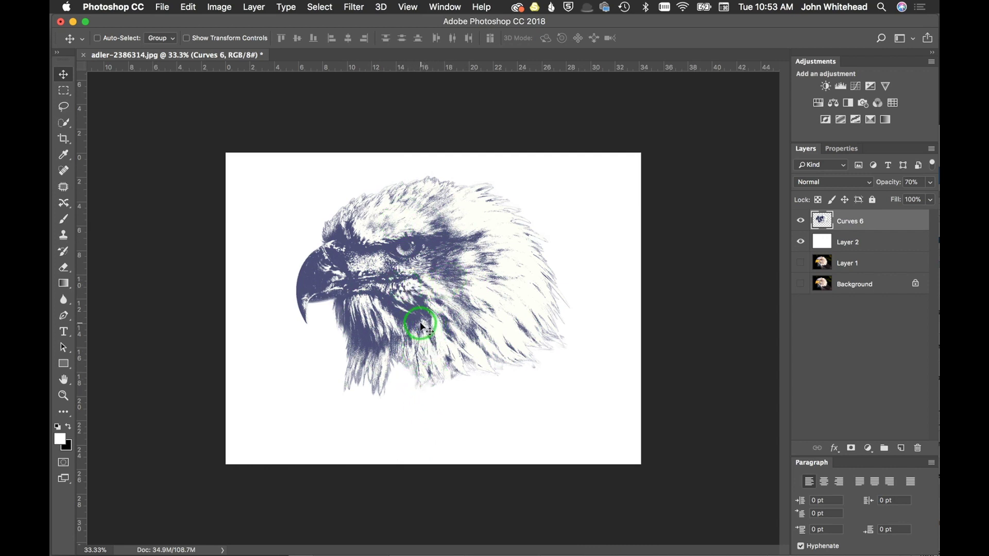
pyautogui.press('F2')
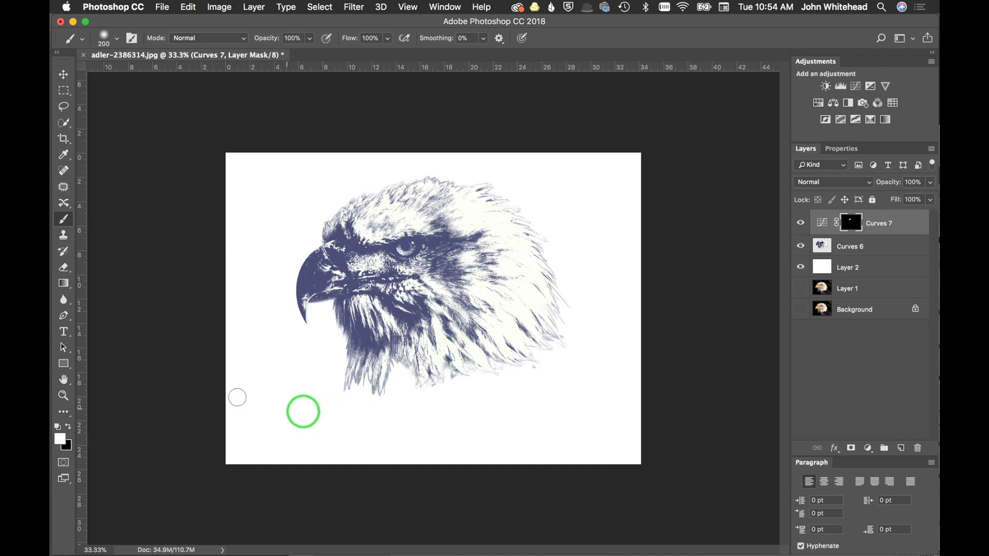
# Start a text line below the eagle and set its colour to #4c4c74, sampled from the dark neck feathers
pyautogui.click(66, 335)
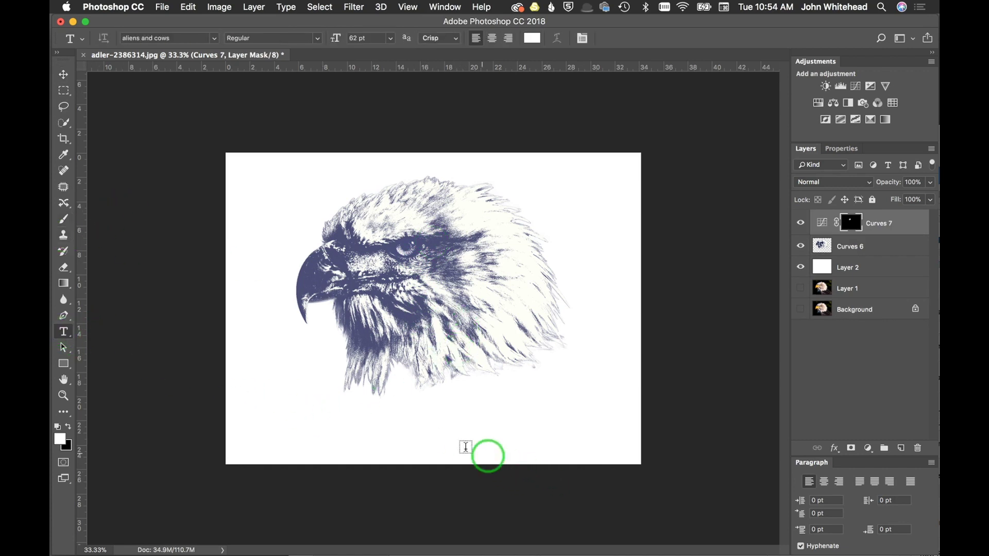
pyautogui.click(427, 438)
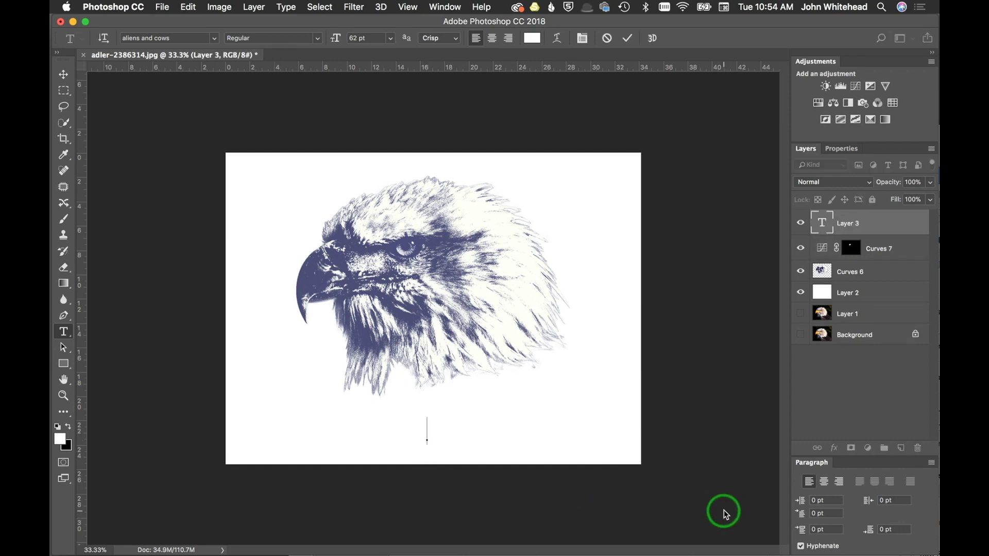
pyautogui.write('E')
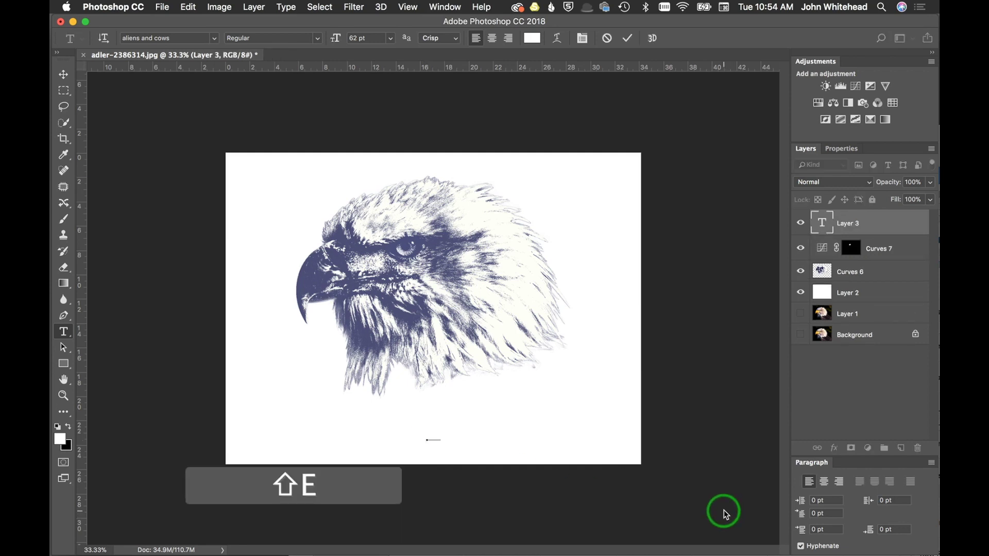
pyautogui.click(532, 38)
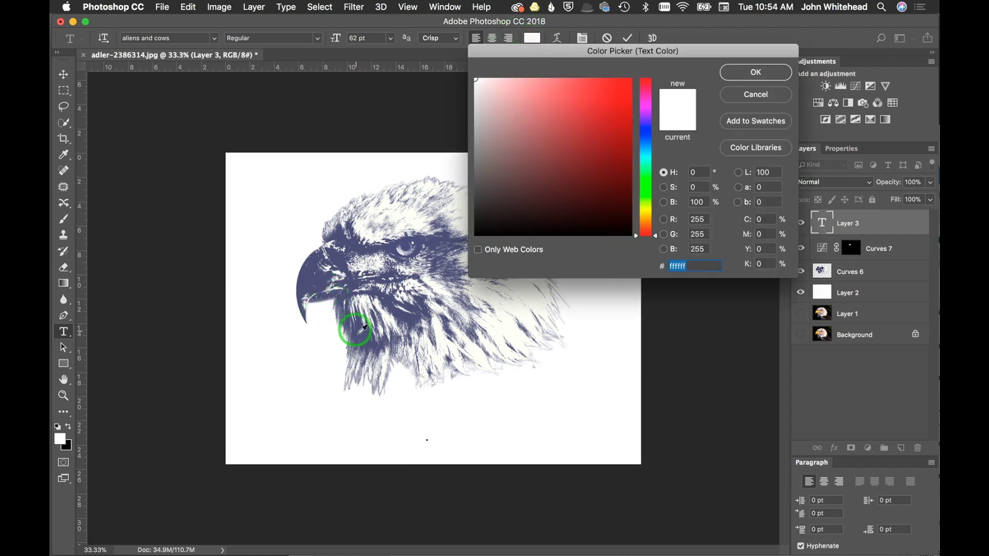
pyautogui.click(363, 338)
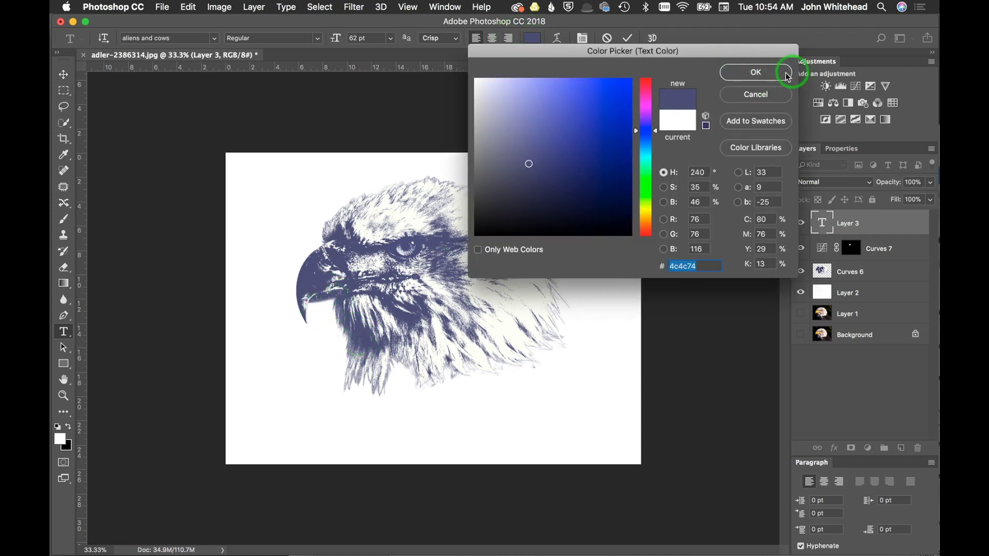
pyautogui.click(755, 72)
# Enter the text "Eagle Productions" and position it centred beneath the eagle head
pyautogui.click(592, 347)
pyautogui.write('EA')
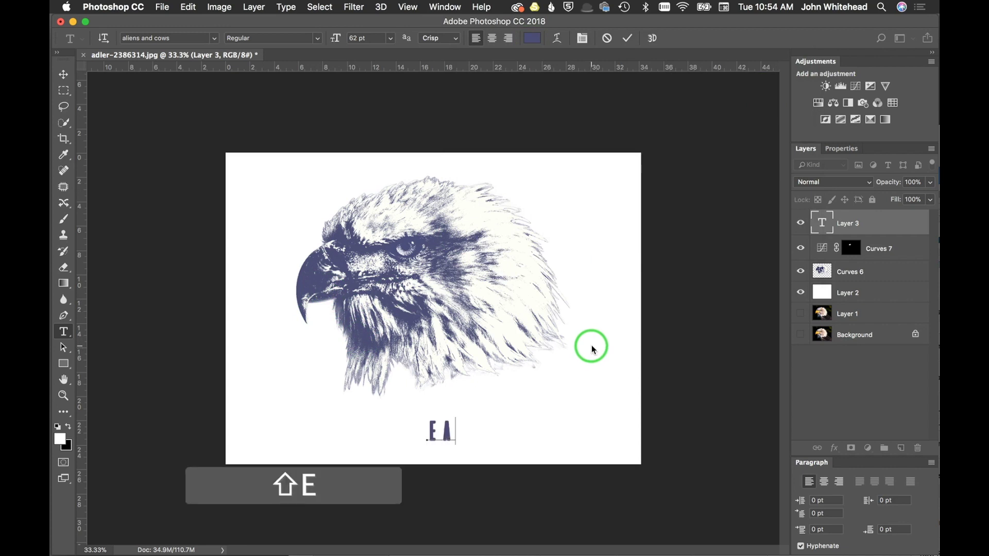
pyautogui.write('GLE PRODUCTIO')
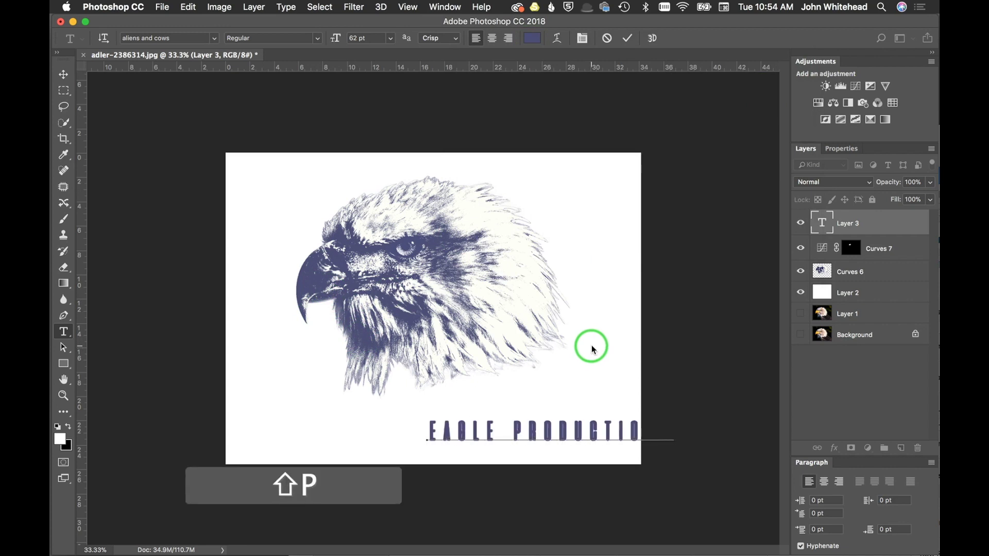
pyautogui.click(64, 74)
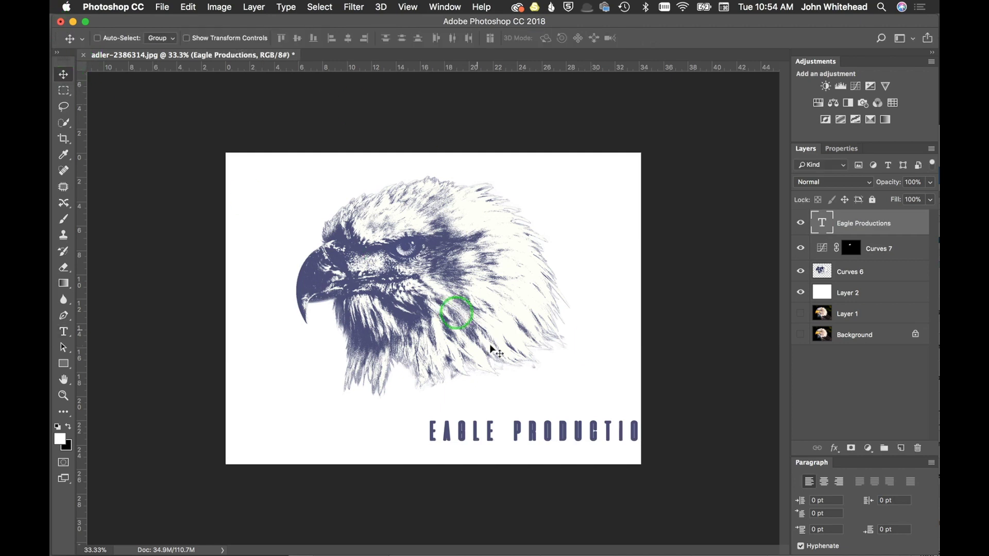
pyautogui.moveTo(578, 435); pyautogui.dragTo(472, 439)
# Try nudging the Curves 6 eagle layer slightly upward above the text
pyautogui.click(819, 251)
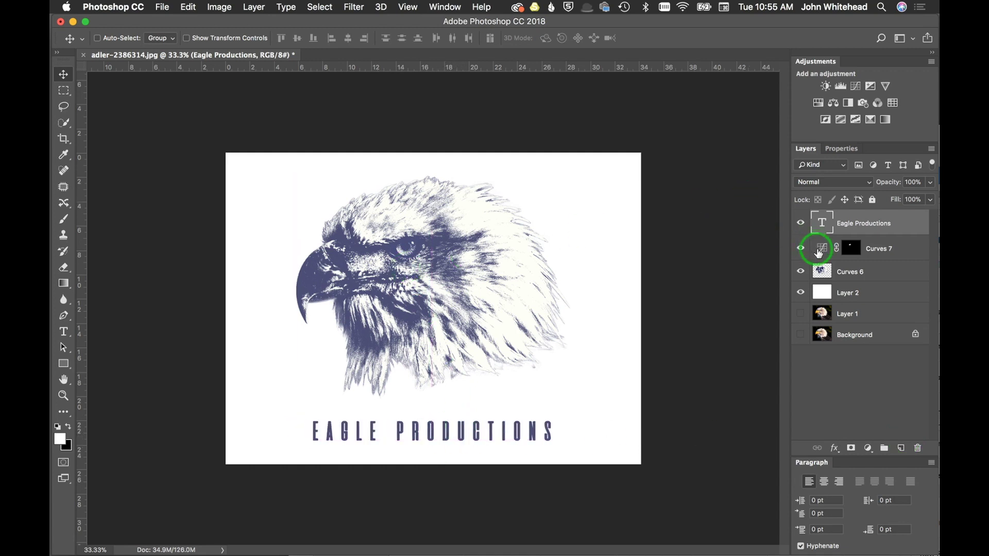
pyautogui.click(821, 270)
pyautogui.moveTo(442, 269)
pyautogui.mouseDown()
pyautogui.moveTo(449, 264)
pyautogui.moveTo(440, 265)
pyautogui.mouseUp()
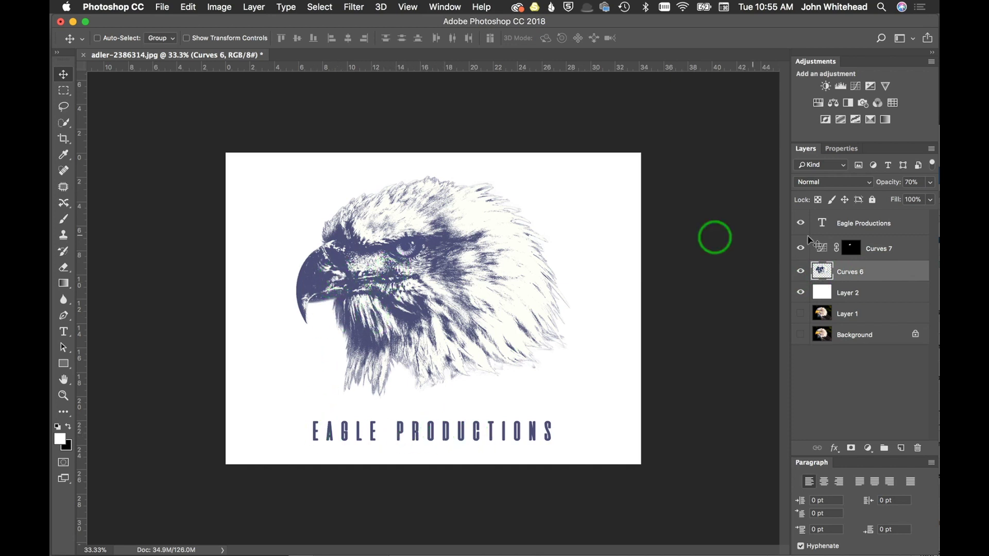
# Reduce the Eagle Productions text layer's opacity to 92%
pyautogui.click(822, 225)
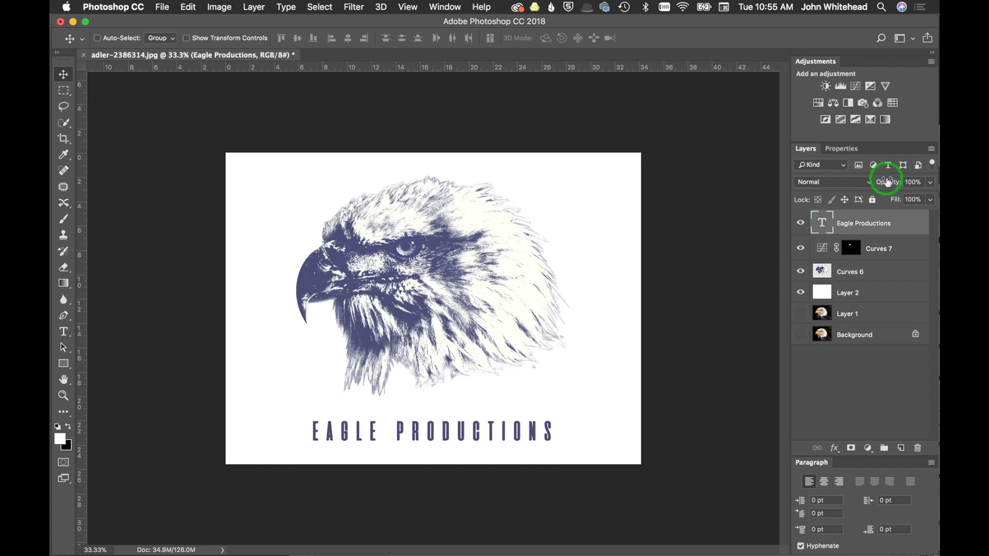
pyautogui.moveTo(887, 184); pyautogui.dragTo(887, 190)
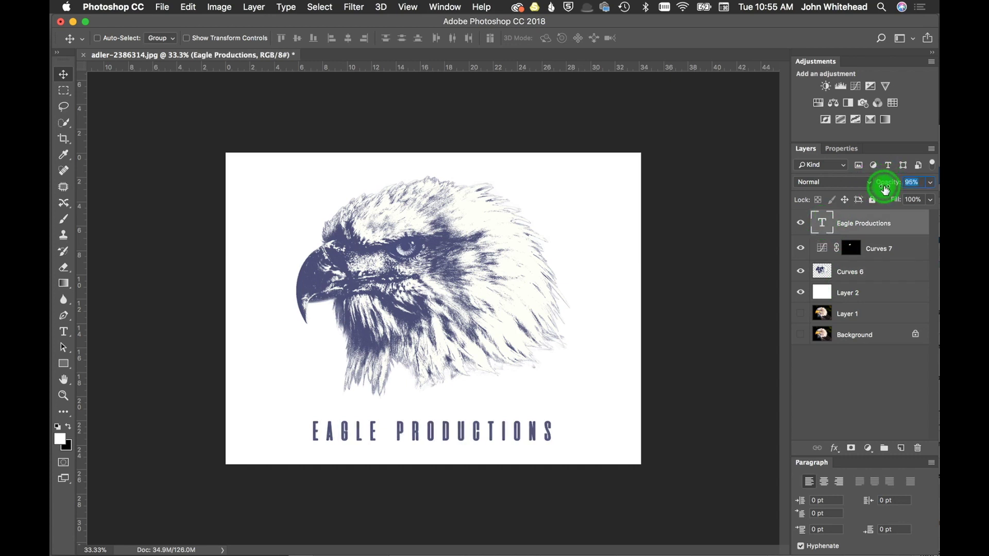
pyautogui.moveTo(883, 190); pyautogui.dragTo(879, 201)
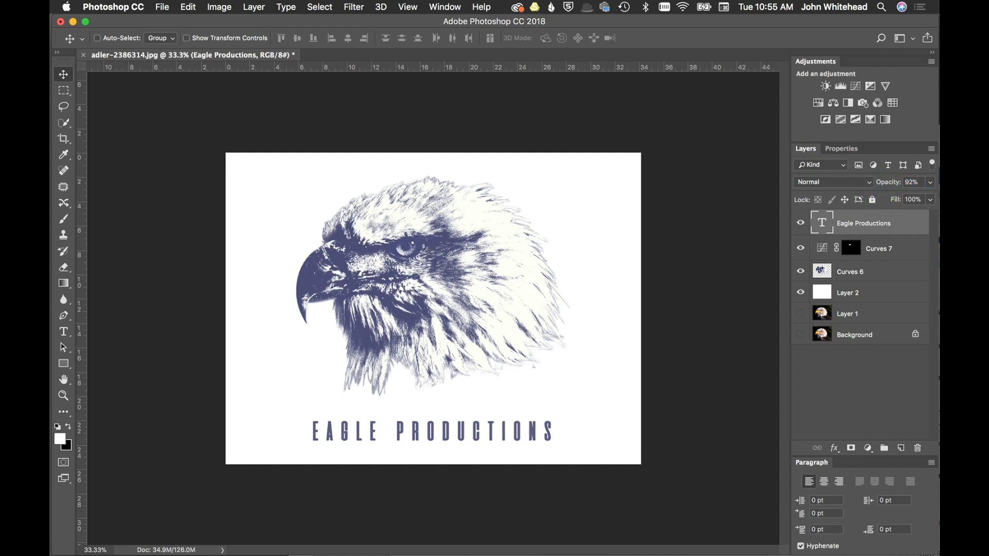